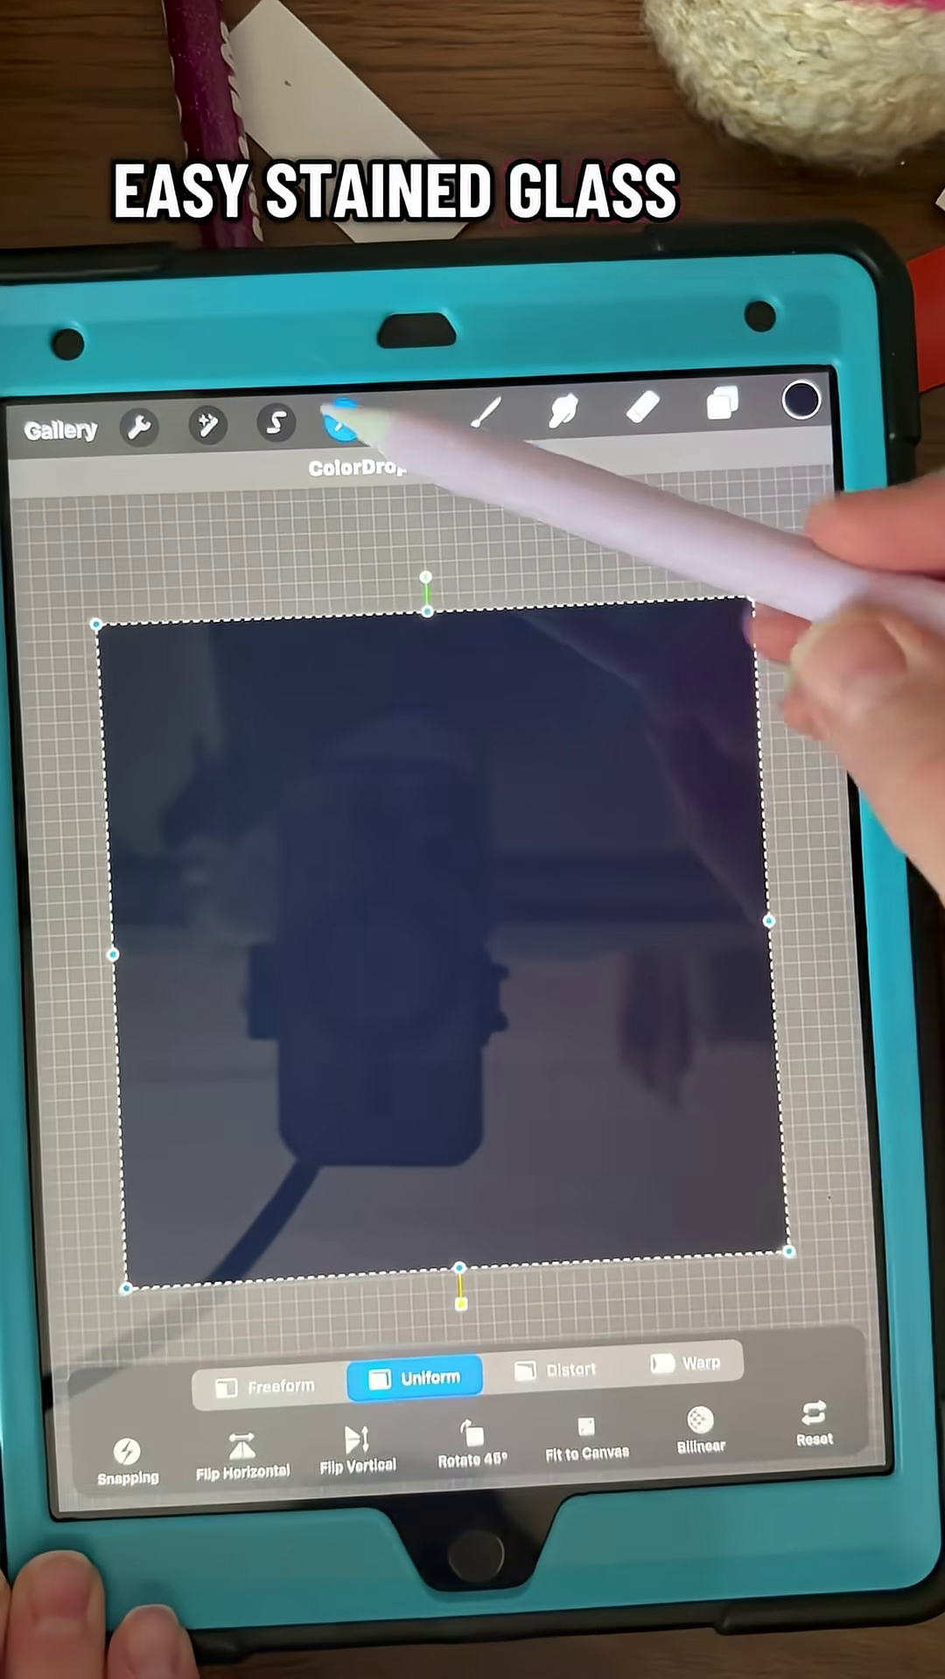
Rotate the square 45°, fit it to the canvas, and halve its width with snapping on.
{"action": "left_click", "coordinate": [472, 1444]}
{"action": "left_click", "coordinate": [587, 1443]}
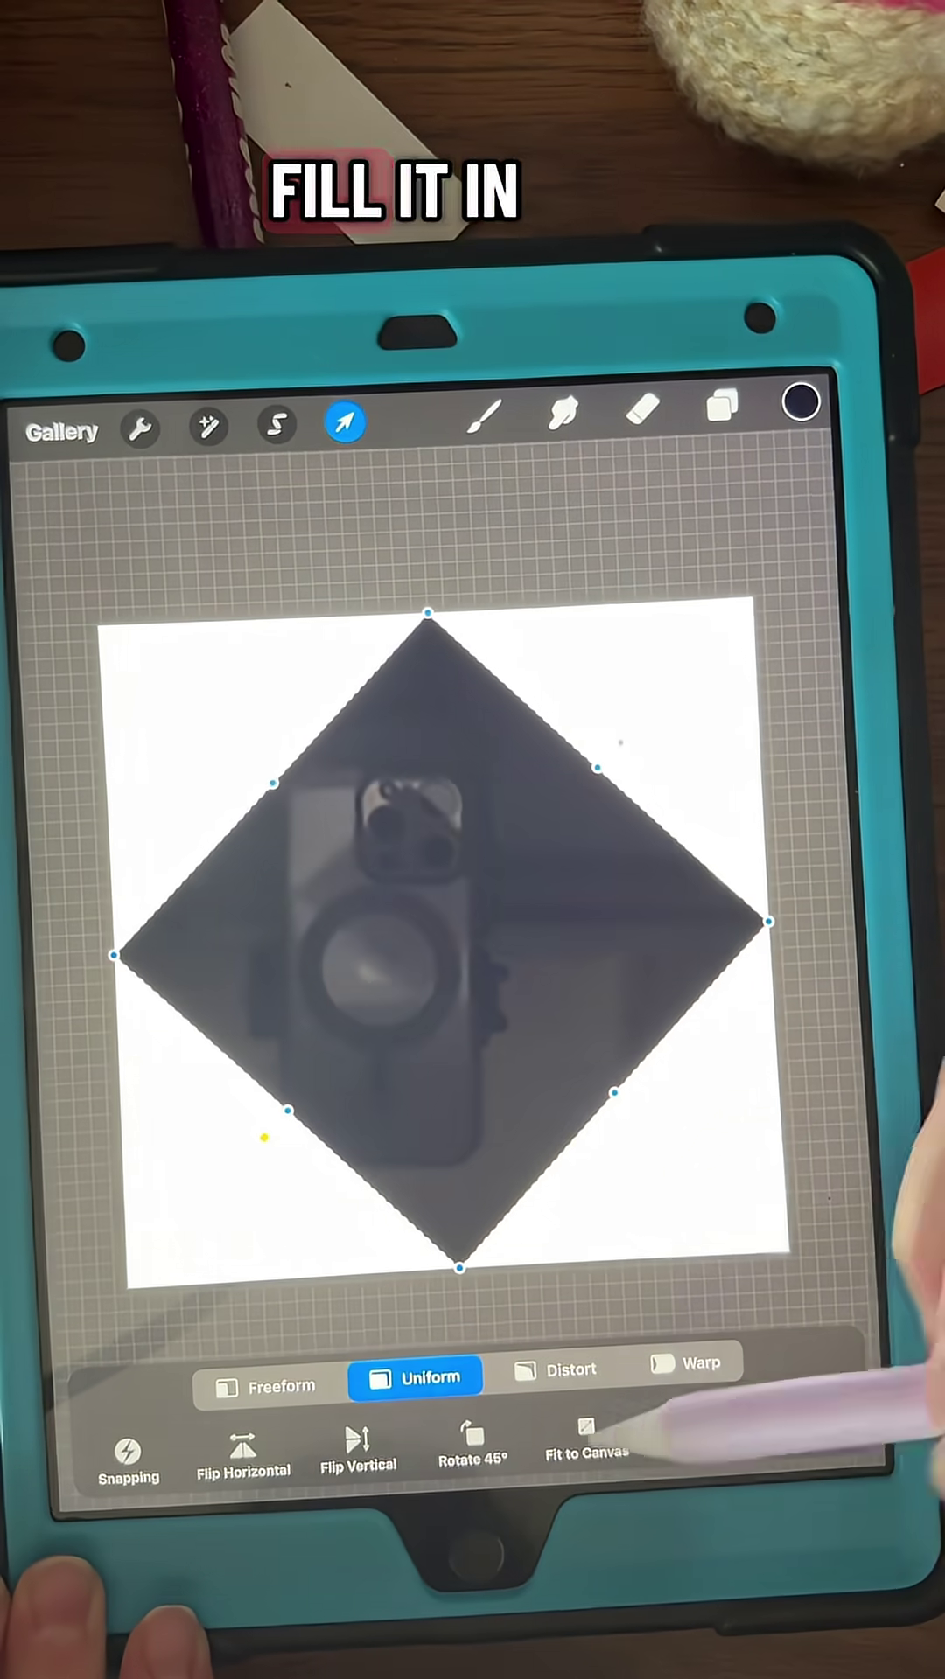
{"action": "left_click", "coordinate": [127, 1450]}
{"action": "left_click", "coordinate": [321, 1197]}
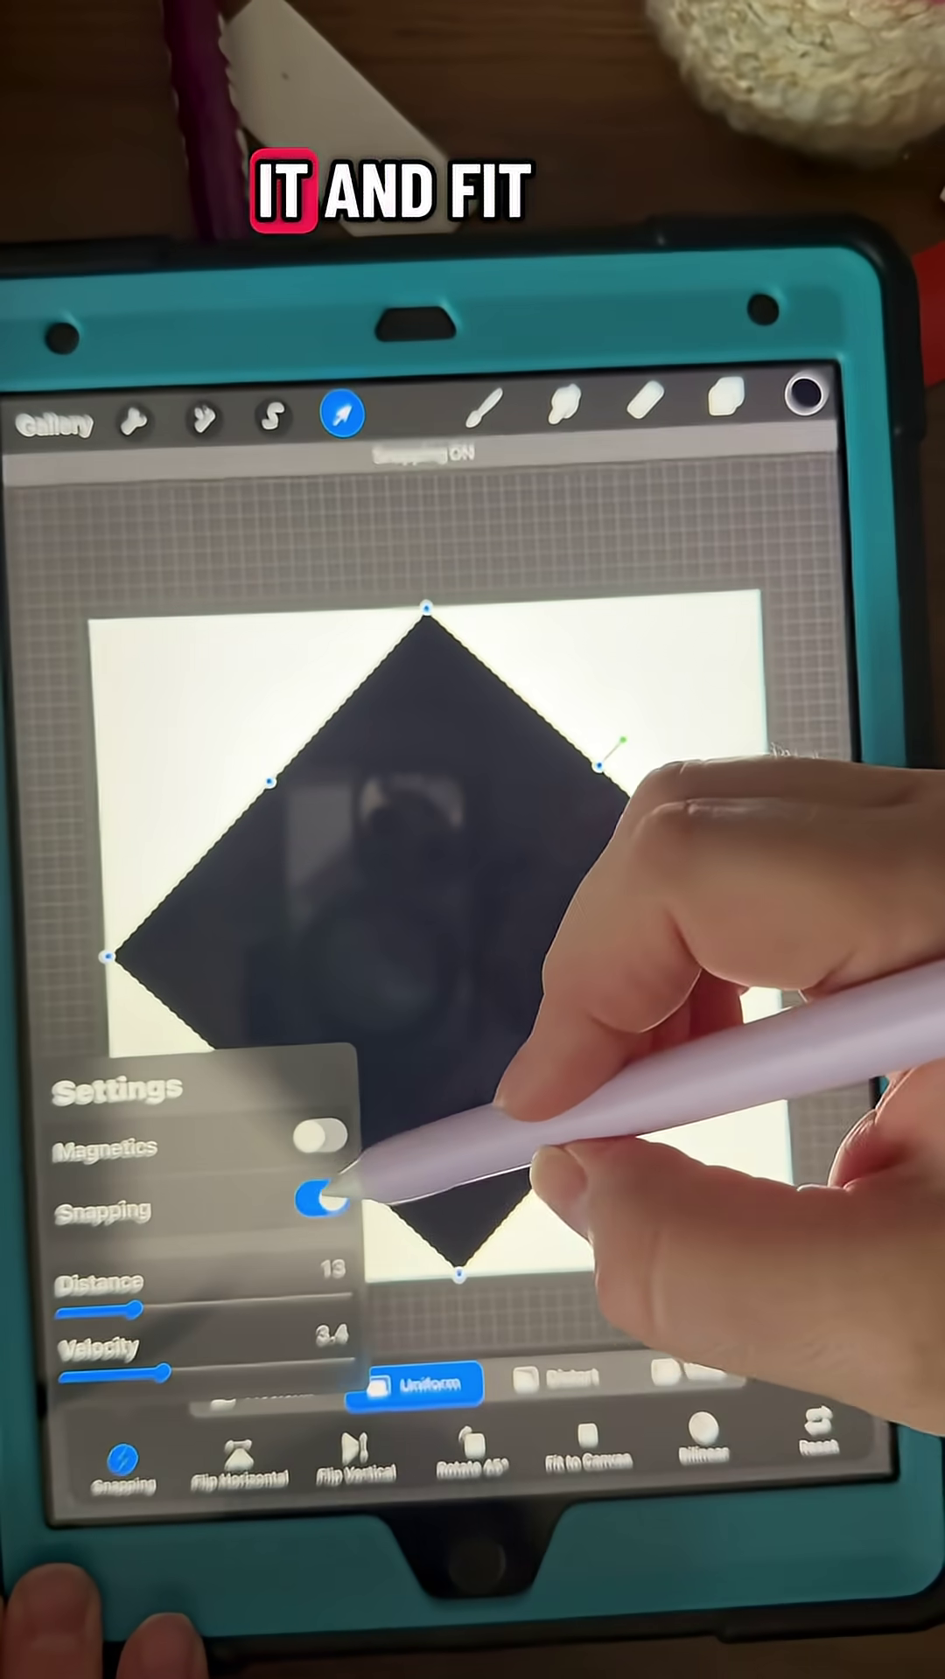
{"action": "left_click", "coordinate": [125, 1457]}
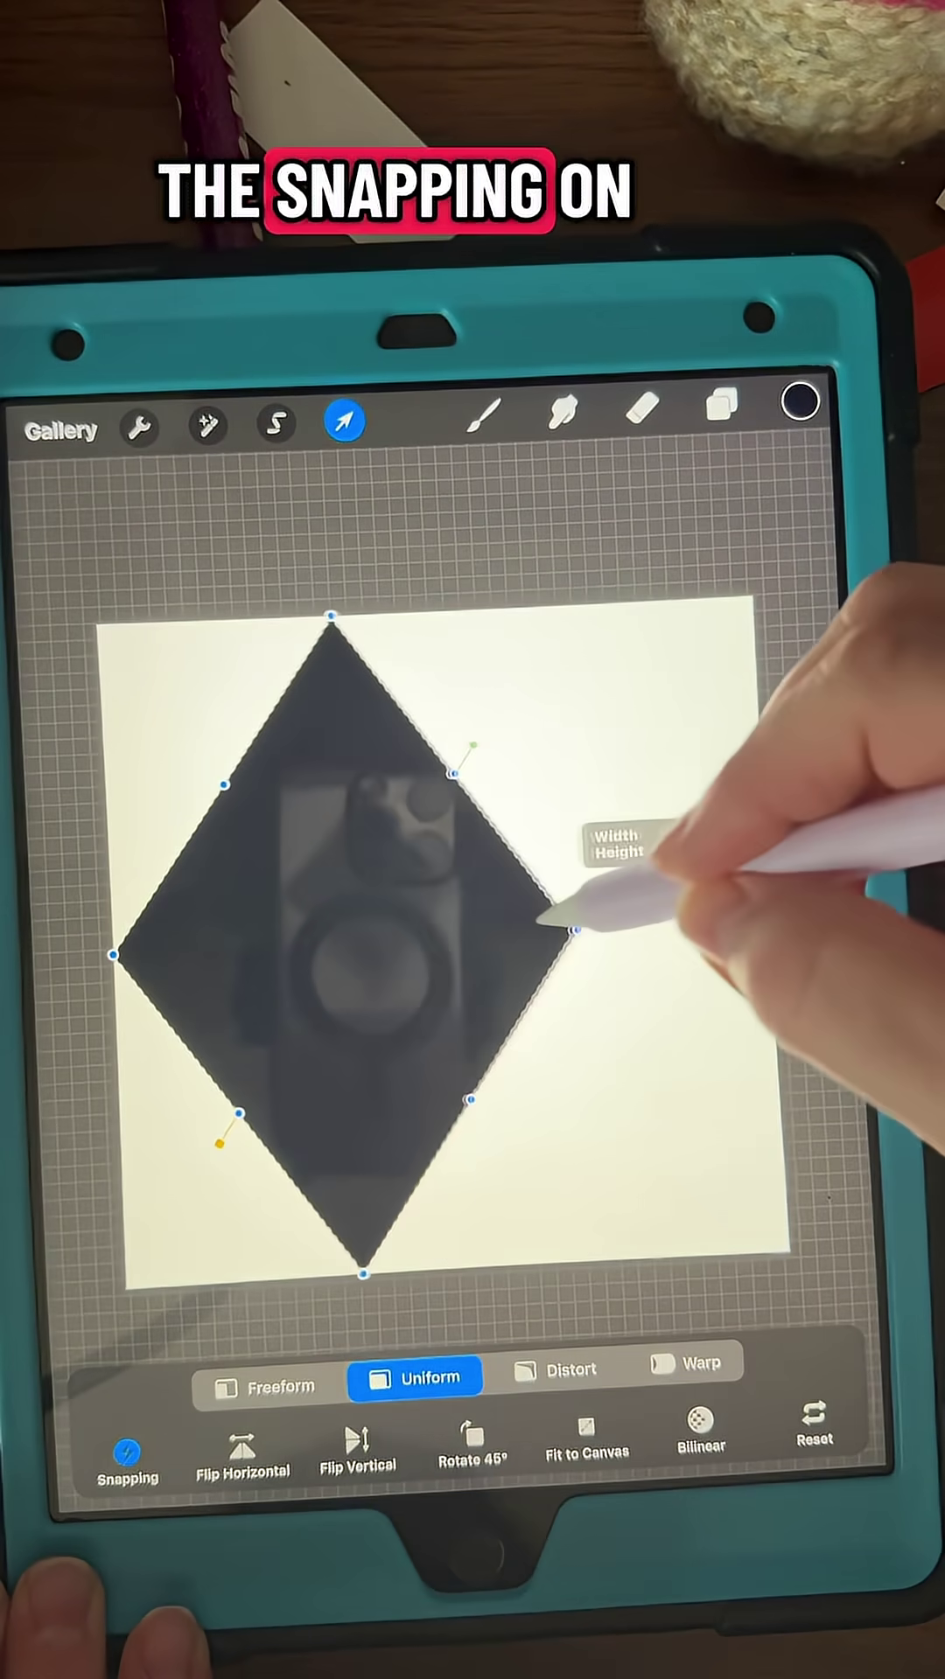
{"action": "left_click_drag", "start_coordinate": [769, 921], "coordinate": [443, 937]}
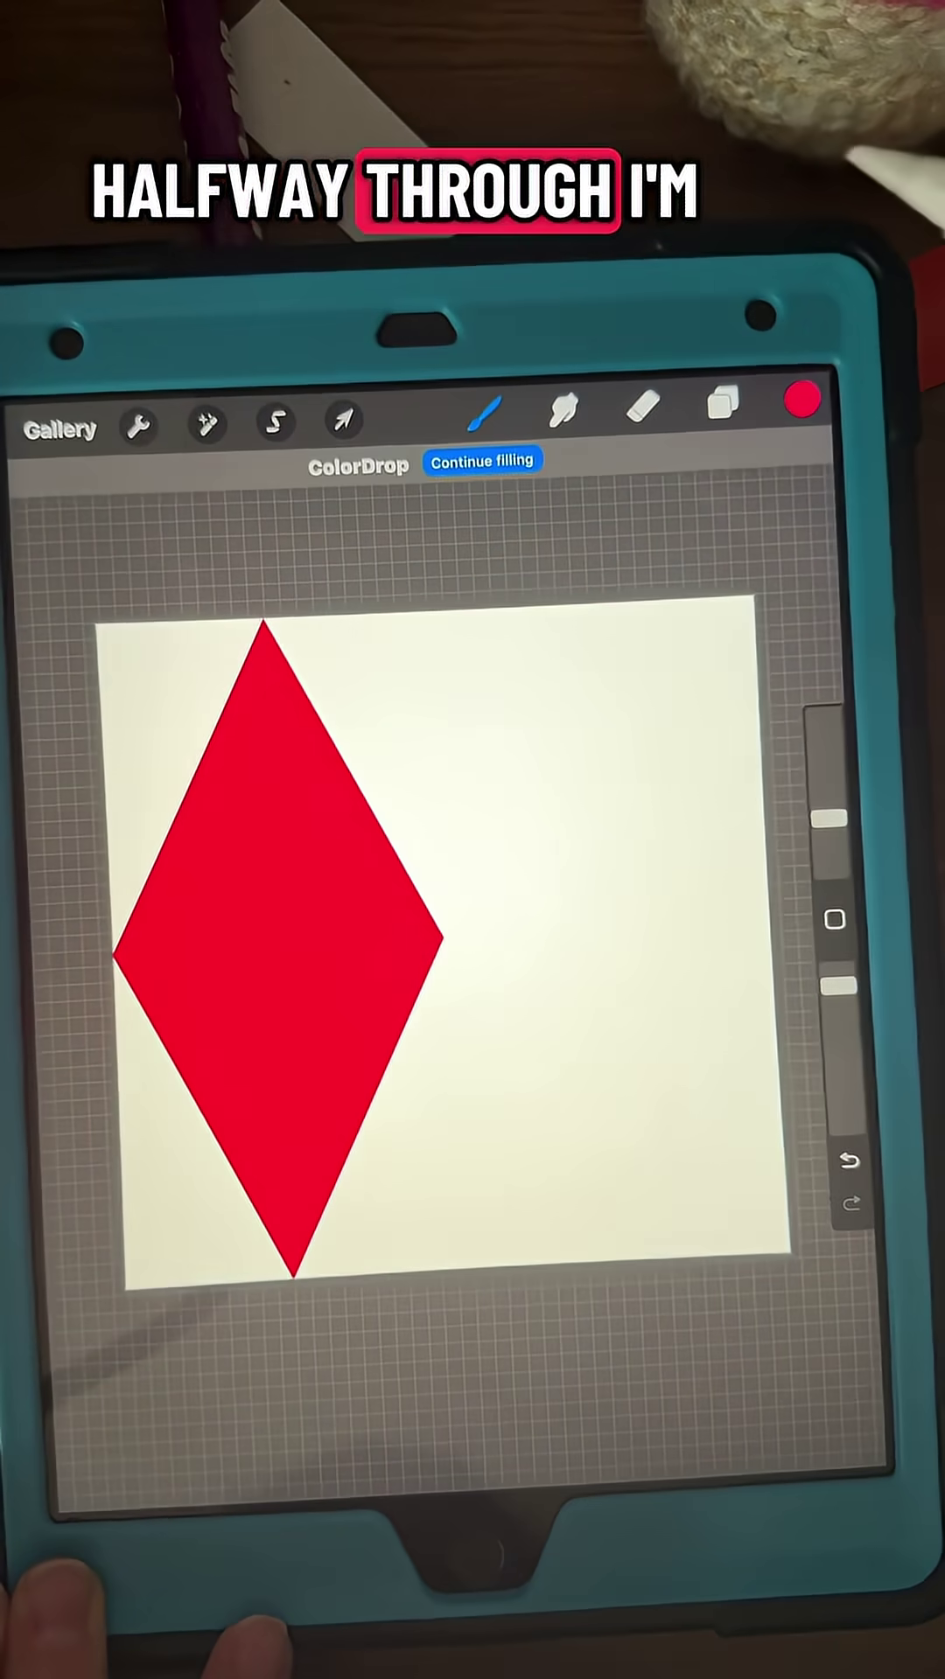
Fill the narrow diamond red, offset it to show a black border, and merge the layers.
{"action": "left_click", "coordinate": [341, 420]}
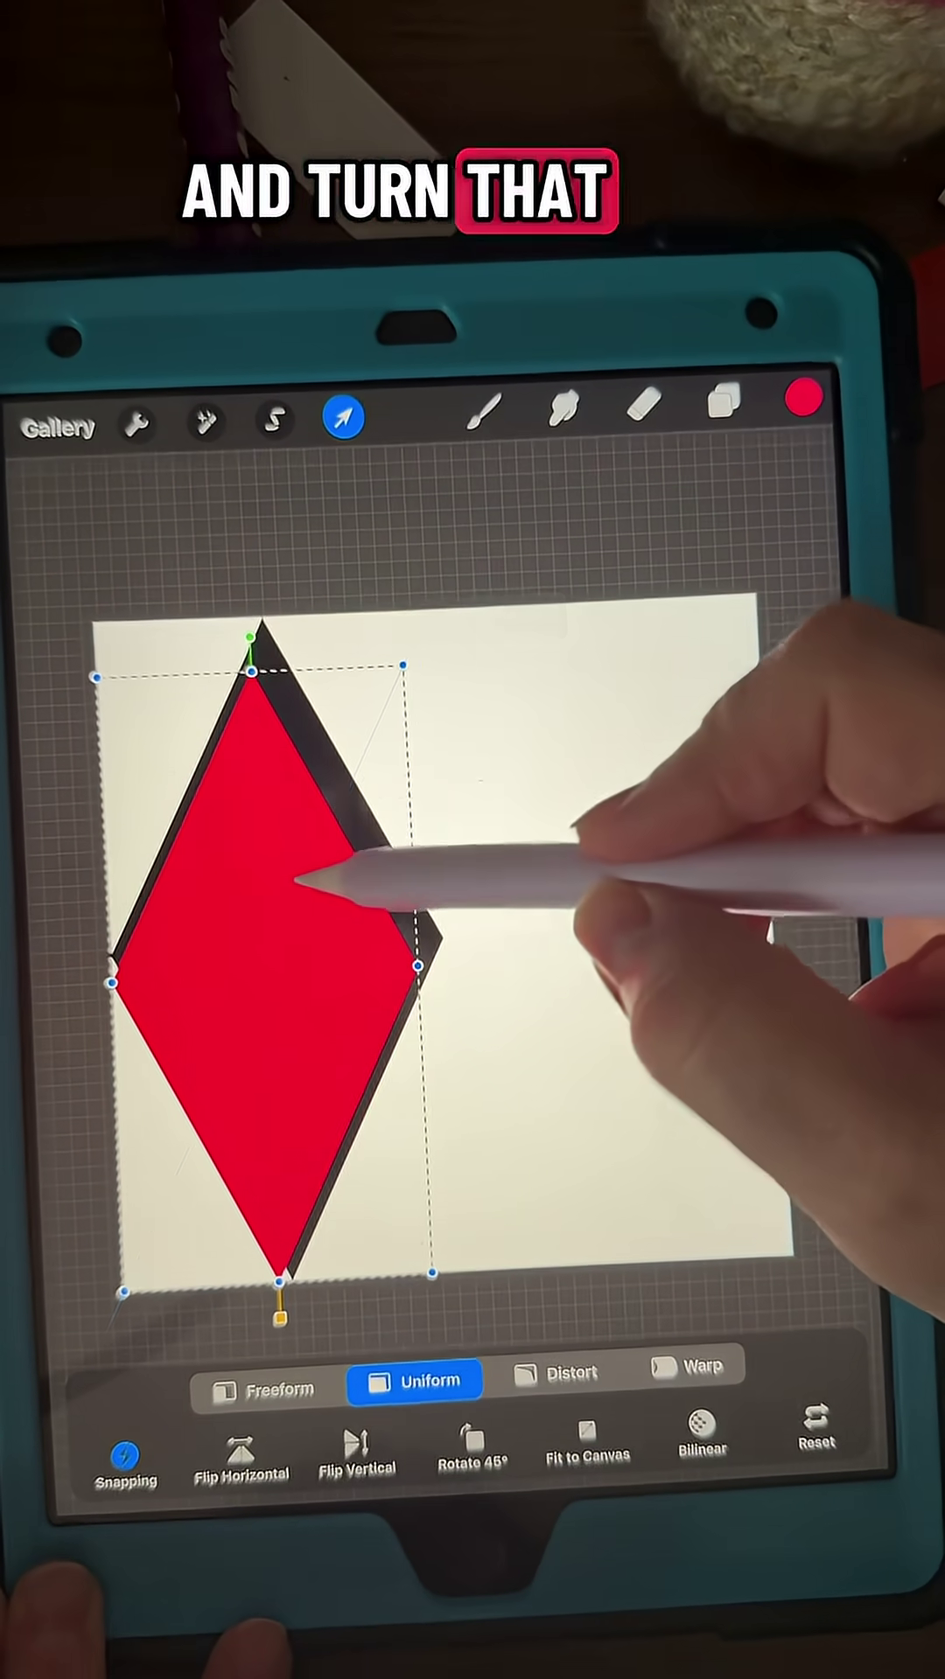
{"action": "mouse_move", "coordinate": [409, 678]}
{"action": "left_mouse_down"}
{"action": "mouse_move", "coordinate": [394, 669]}
{"action": "mouse_move", "coordinate": [404, 663]}
{"action": "left_mouse_up"}
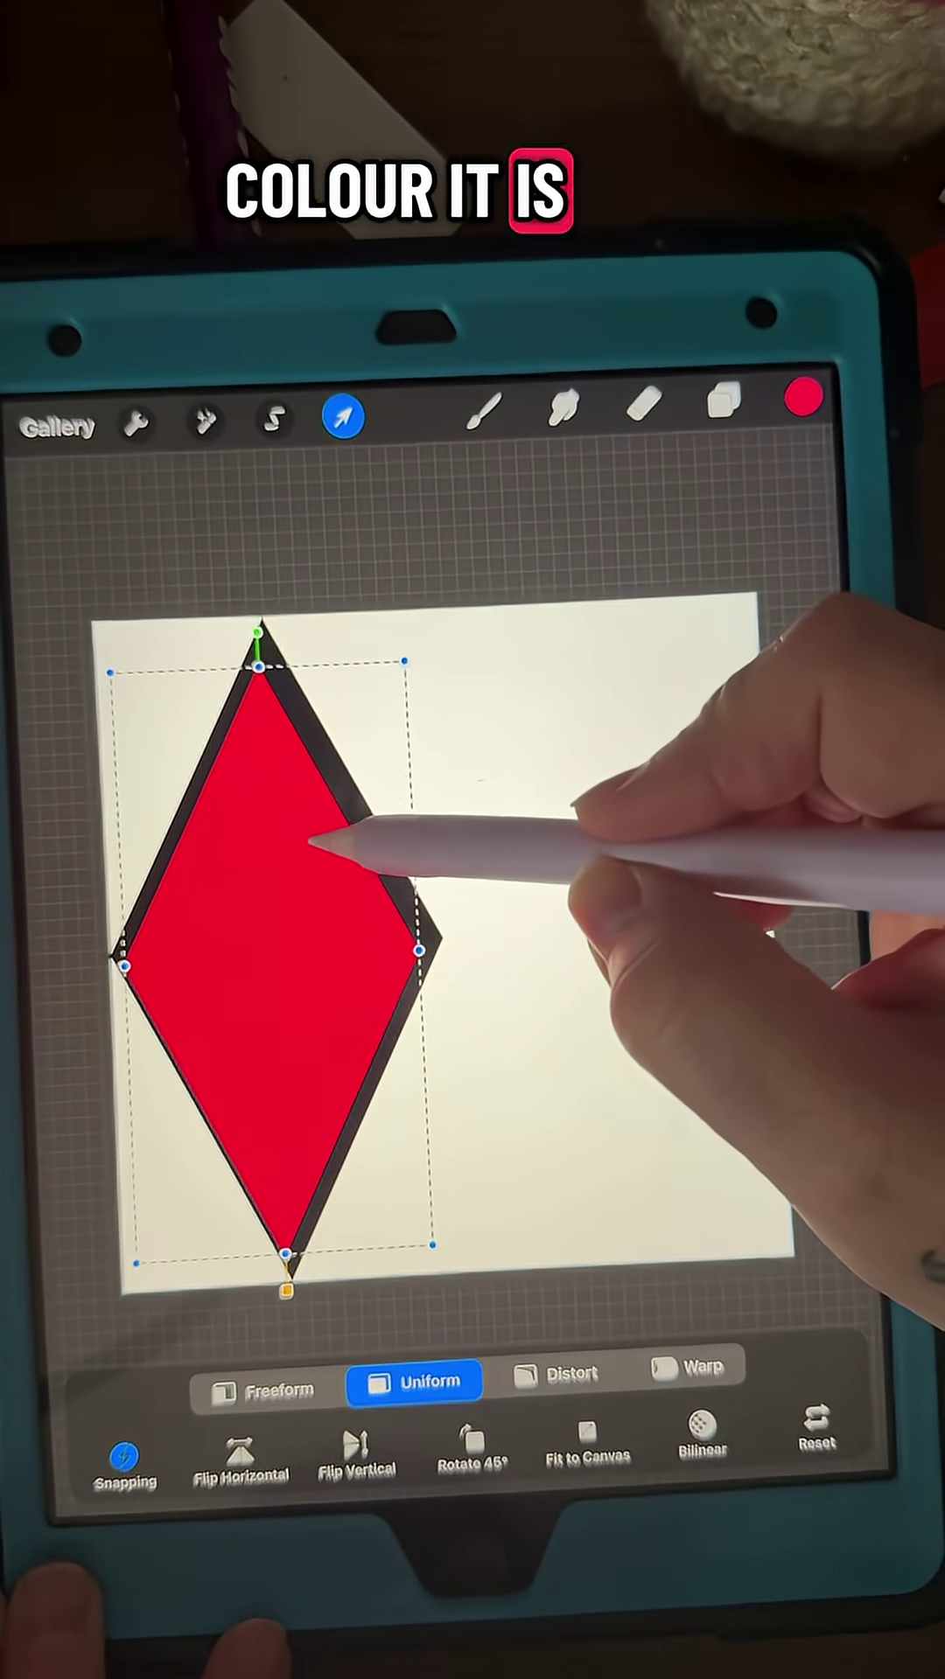
{"action": "left_click", "coordinate": [726, 410]}
{"action": "left_click_drag", "start_coordinate": [551, 639], "coordinate": [551, 578]}
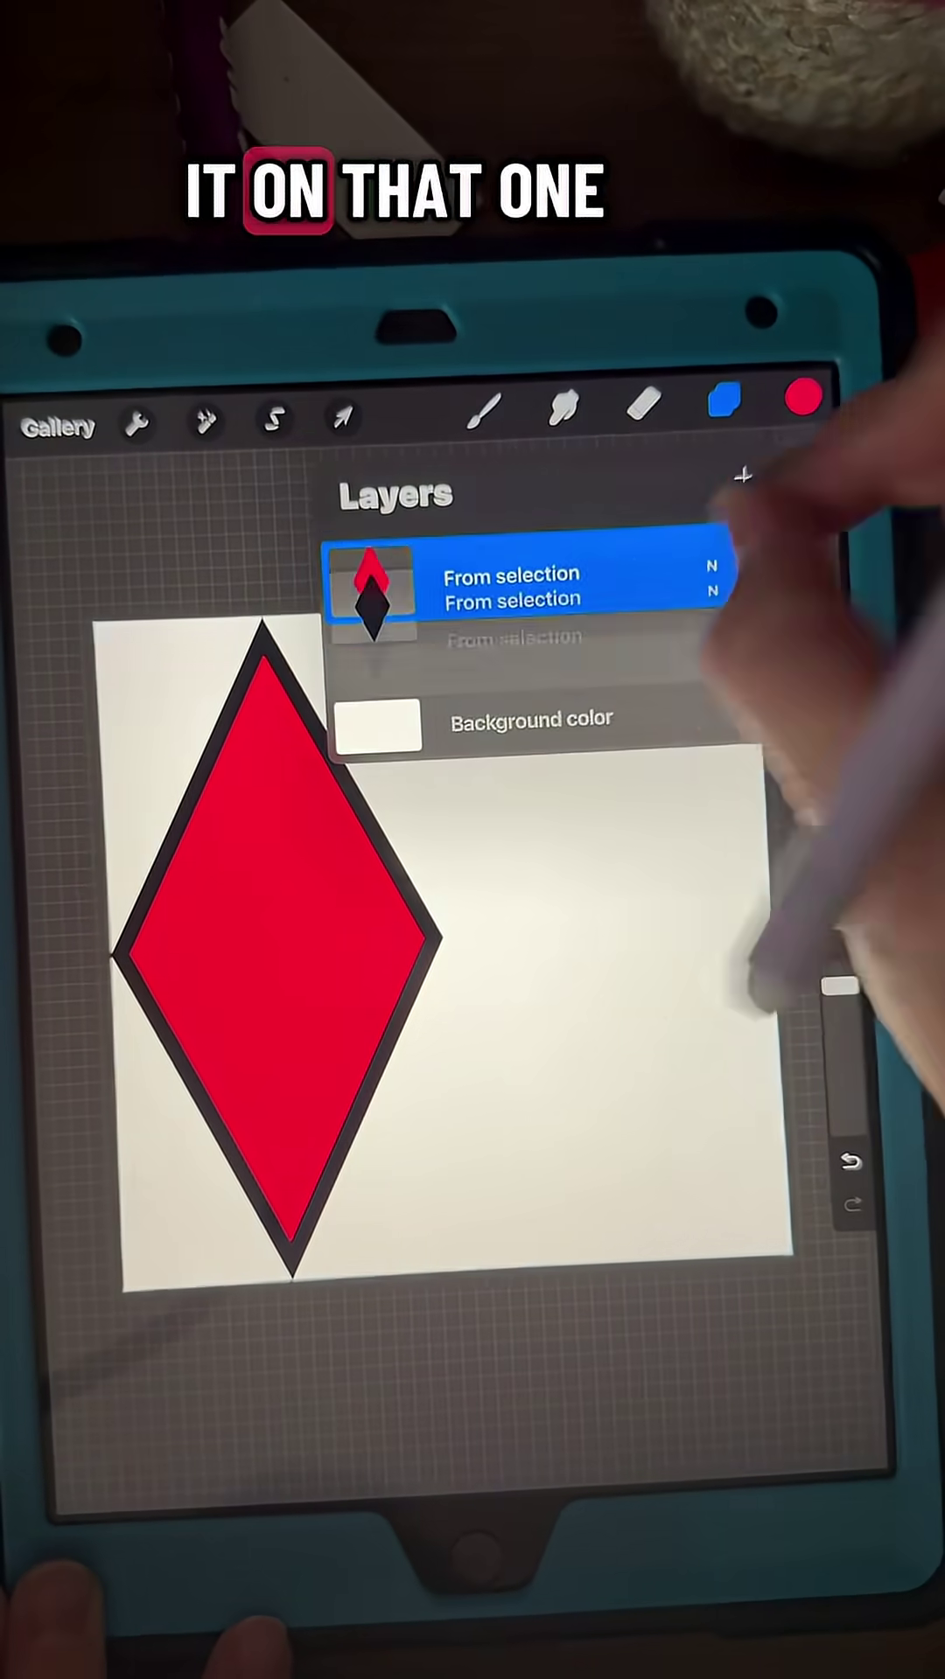
Auto-select the red interior, erase the fill, then clear the selection.
{"action": "left_click", "coordinate": [273, 420]}
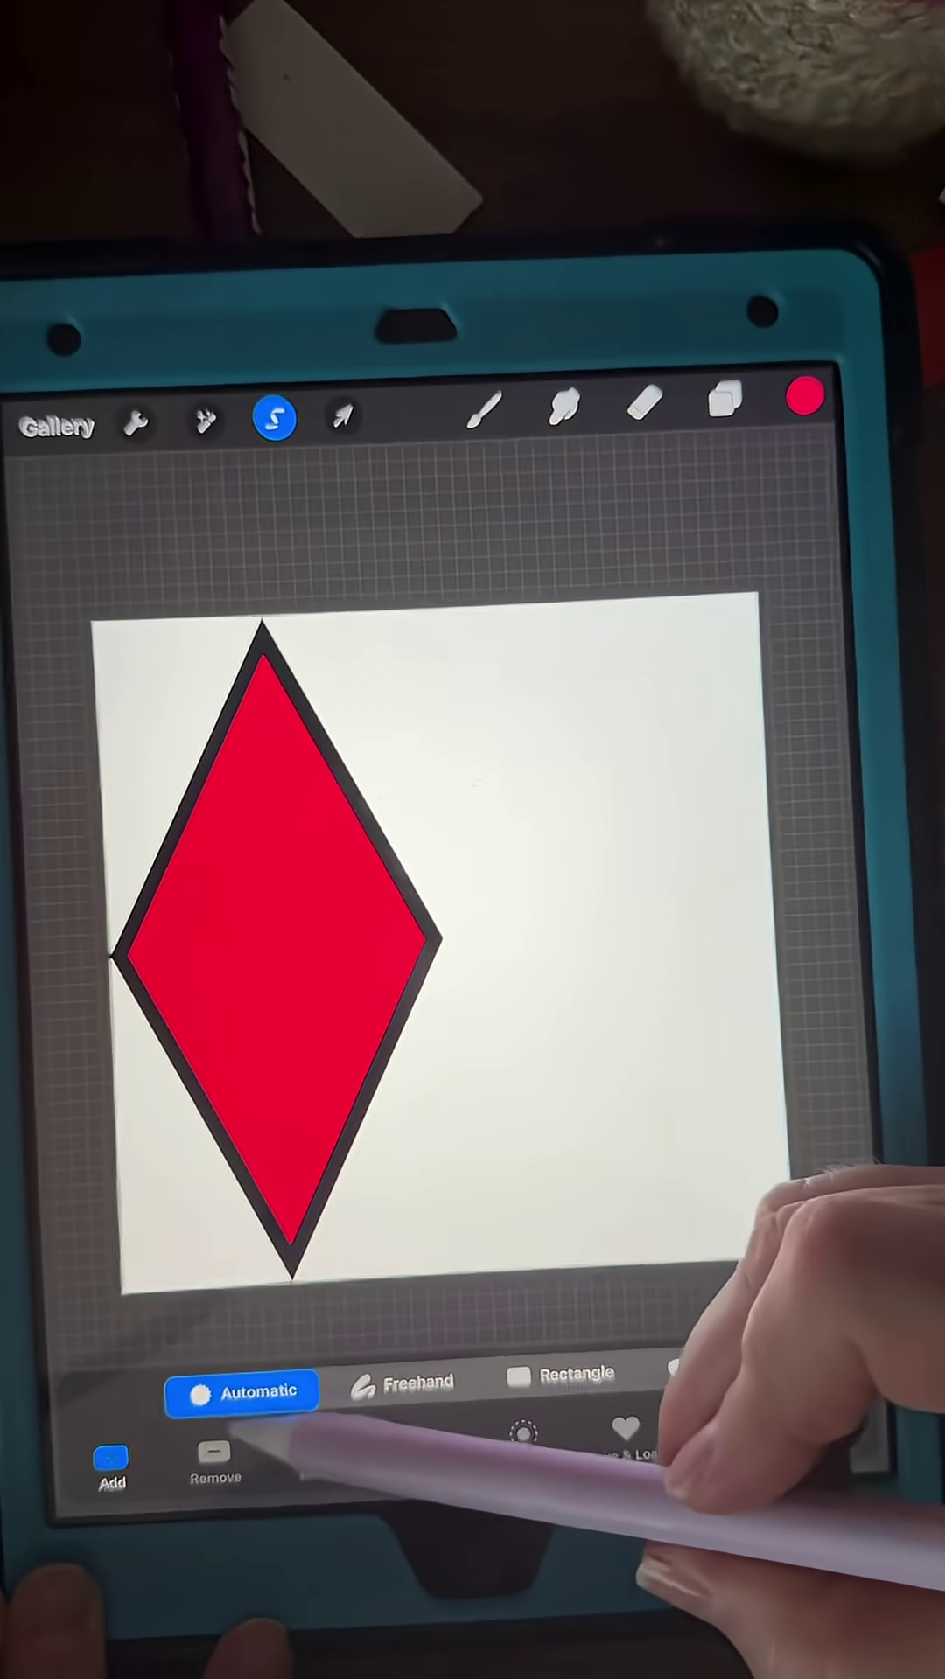
{"action": "left_click", "coordinate": [290, 893]}
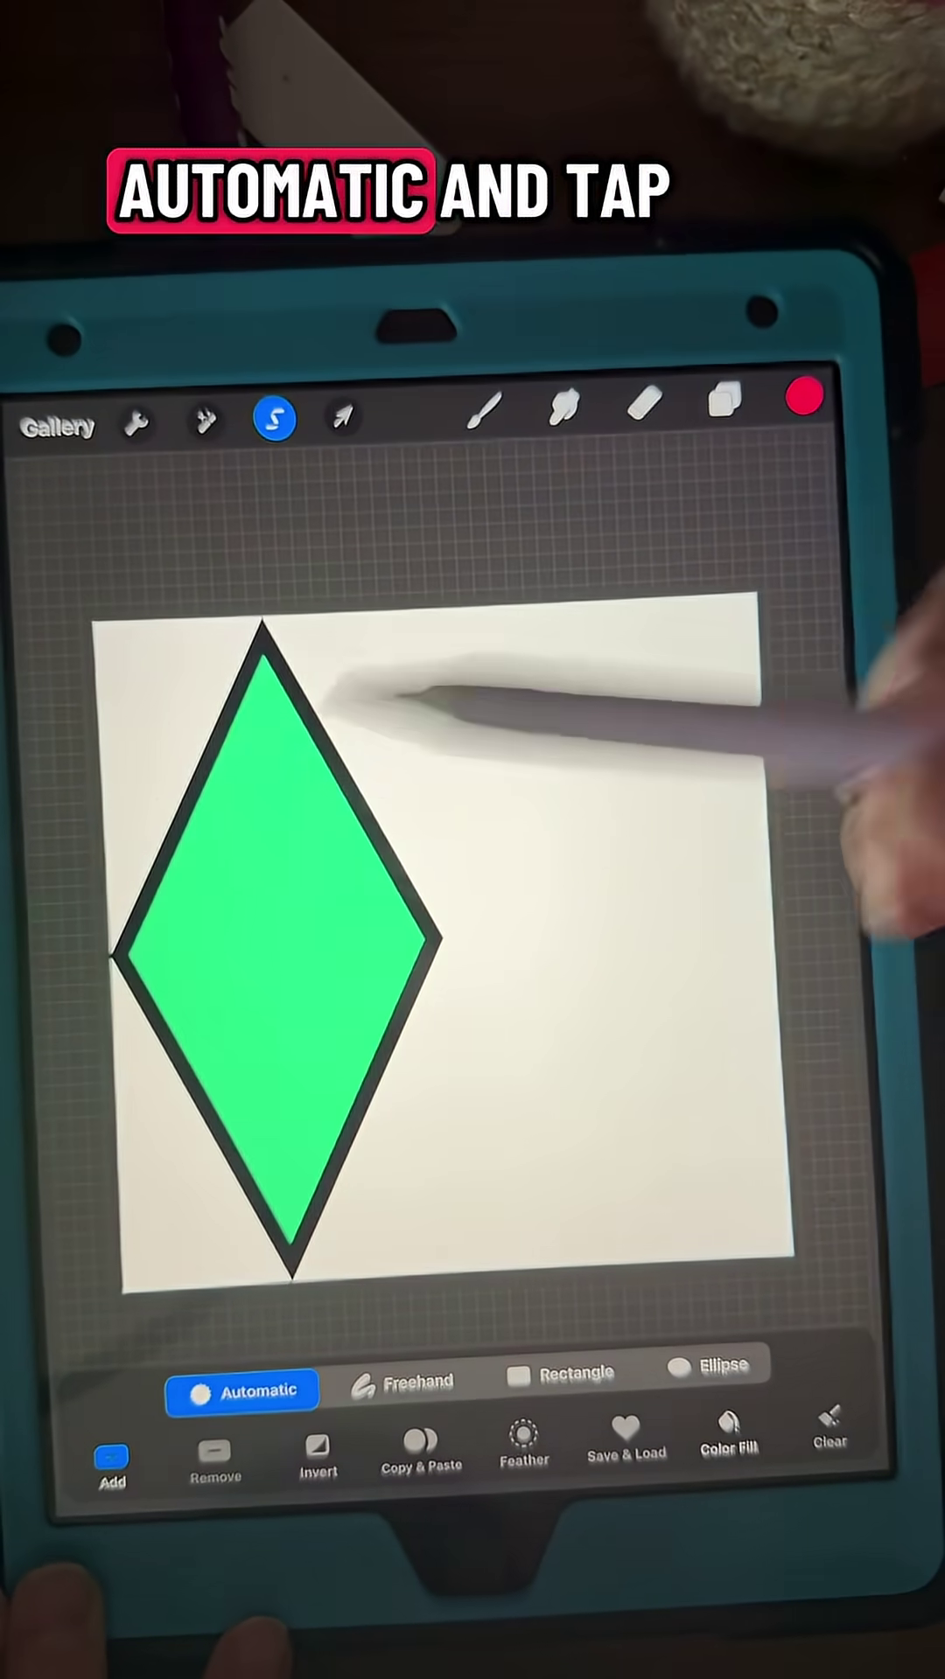
{"action": "left_click", "coordinate": [643, 409]}
{"action": "mouse_move", "coordinate": [263, 656]}
{"action": "left_mouse_down"}
{"action": "mouse_move", "coordinate": [197, 1116]}
{"action": "mouse_move", "coordinate": [302, 1181]}
{"action": "left_mouse_up"}
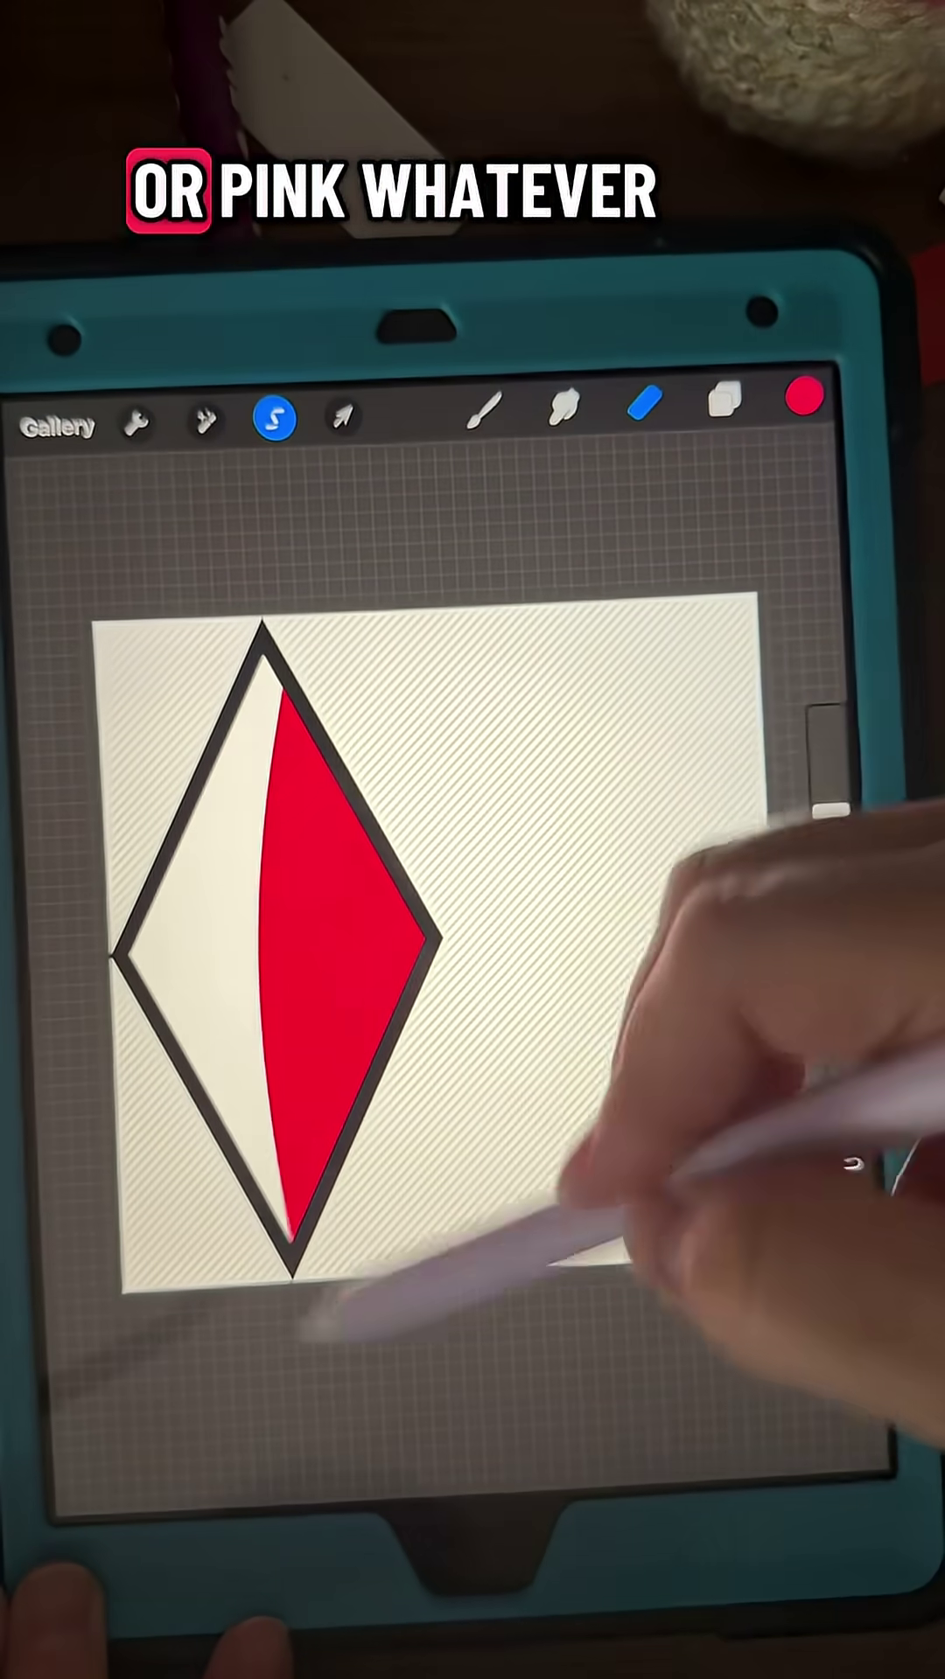
{"action": "left_click_drag", "start_coordinate": [316, 736], "coordinate": [329, 1155]}
{"action": "left_click_drag", "start_coordinate": [382, 734], "coordinate": [380, 1115]}
{"action": "left_click", "coordinate": [275, 421]}
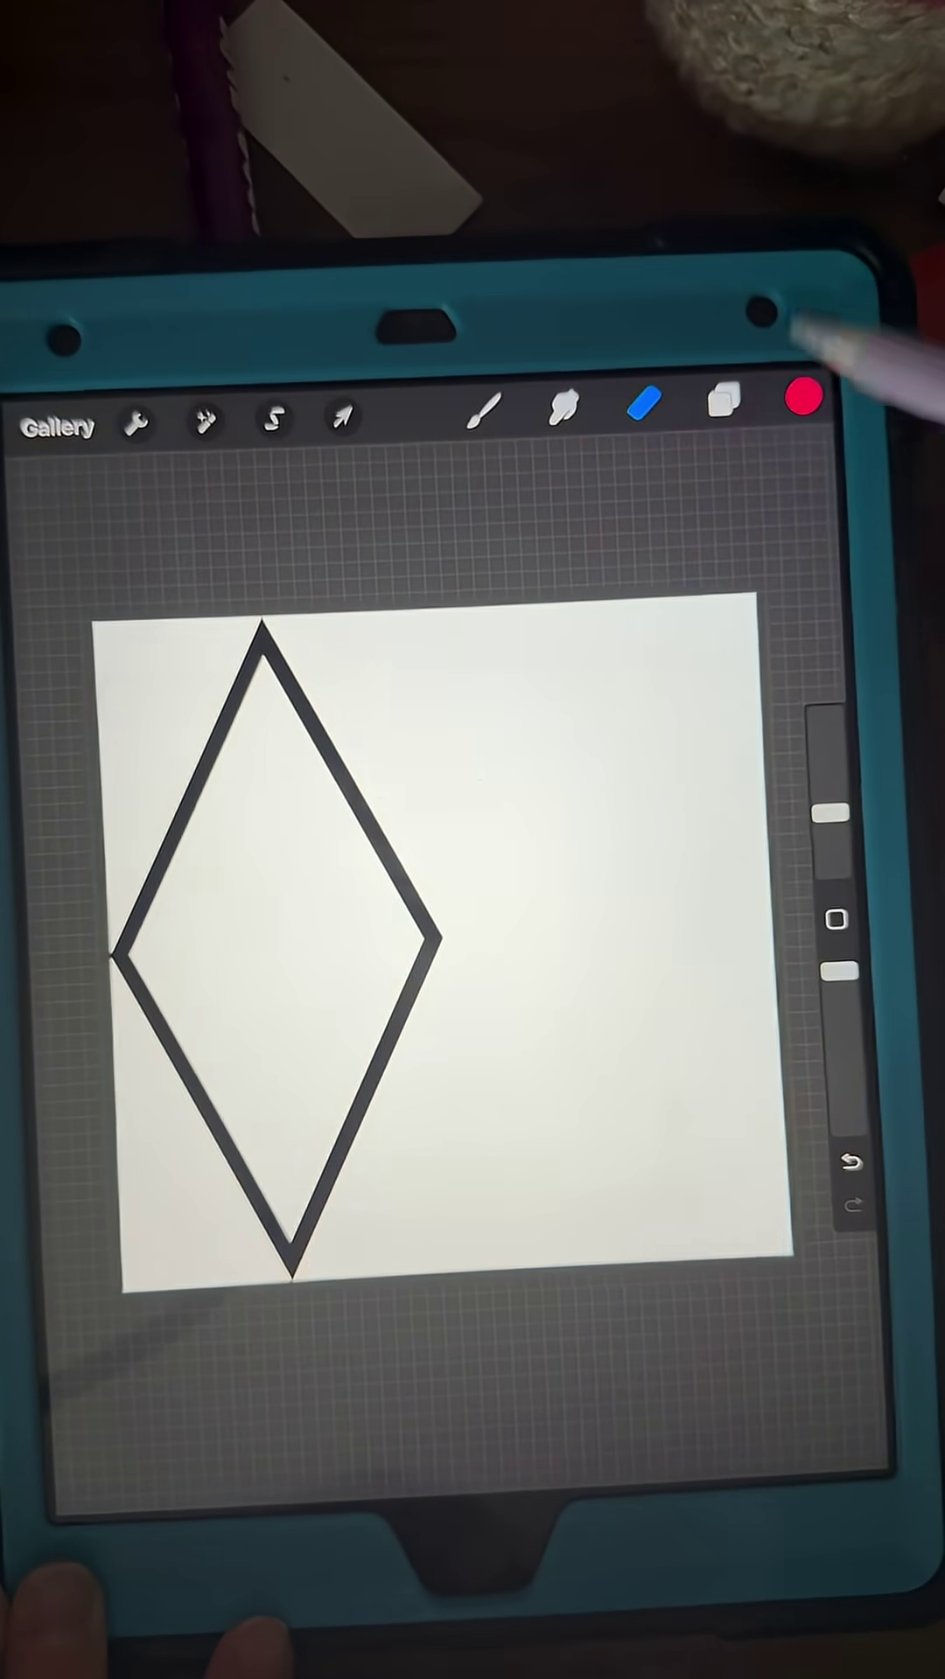
Duplicate the diamond outline, place the copy beside the original, and merge them.
{"action": "left_click", "coordinate": [726, 406]}
{"action": "left_click_drag", "start_coordinate": [708, 564], "coordinate": [525, 565]}
{"action": "left_click", "coordinate": [344, 420]}
{"action": "left_click_drag", "start_coordinate": [290, 918], "coordinate": [604, 905]}
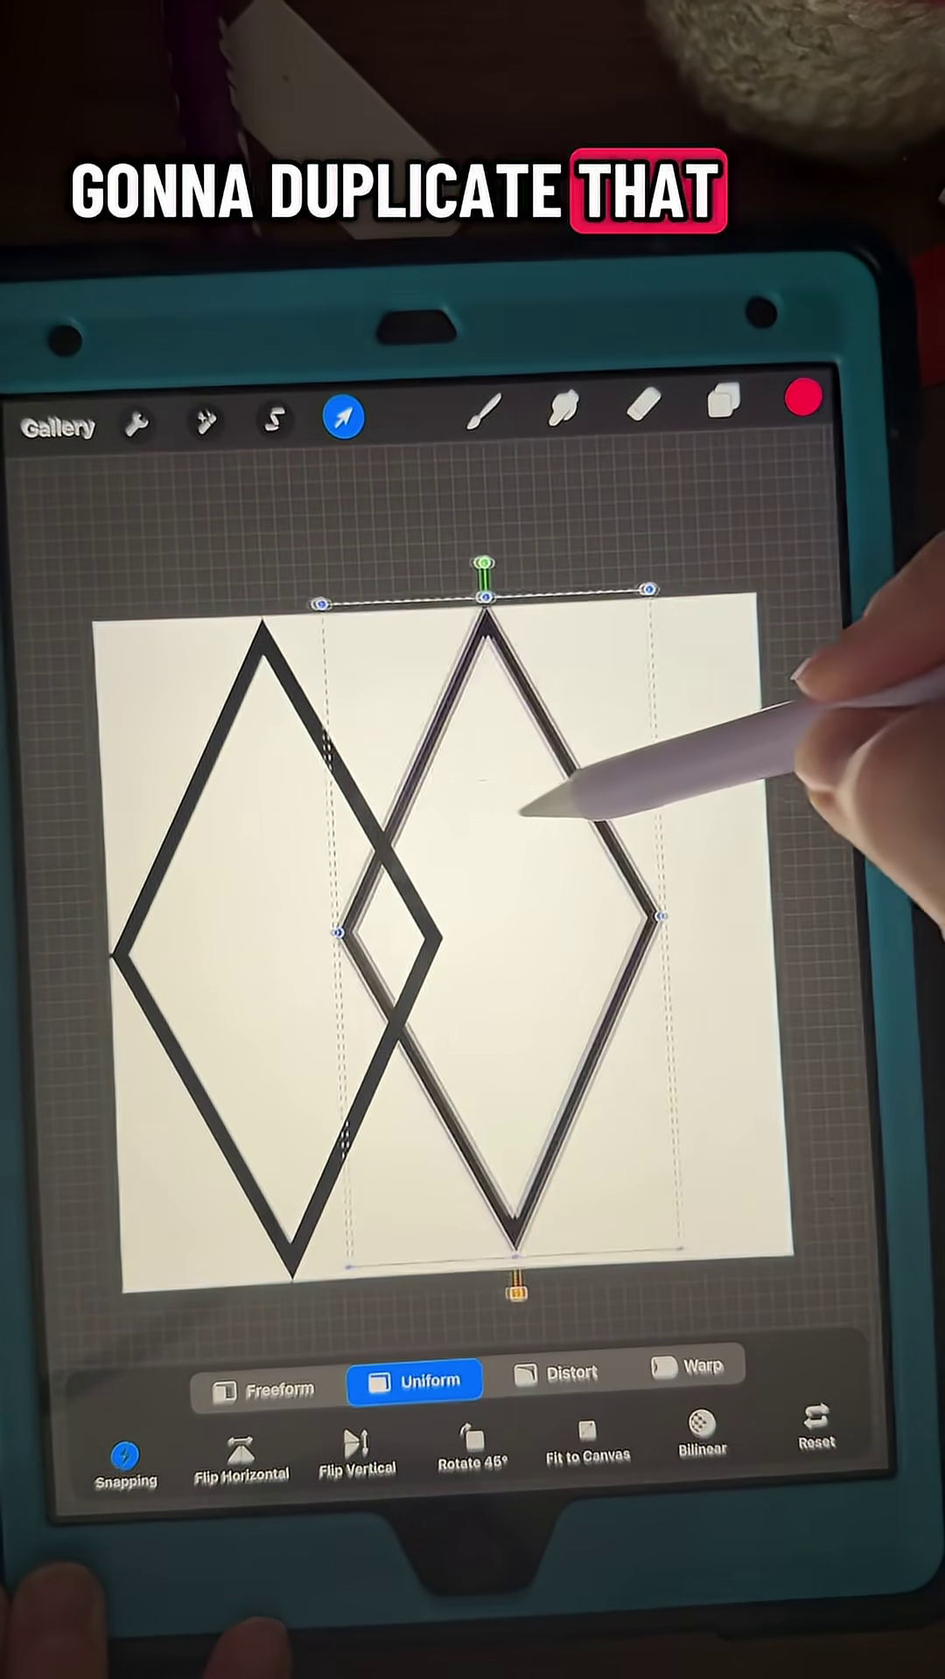
{"action": "left_click", "coordinate": [726, 407]}
{"action": "left_click_drag", "start_coordinate": [629, 629], "coordinate": [630, 577]}
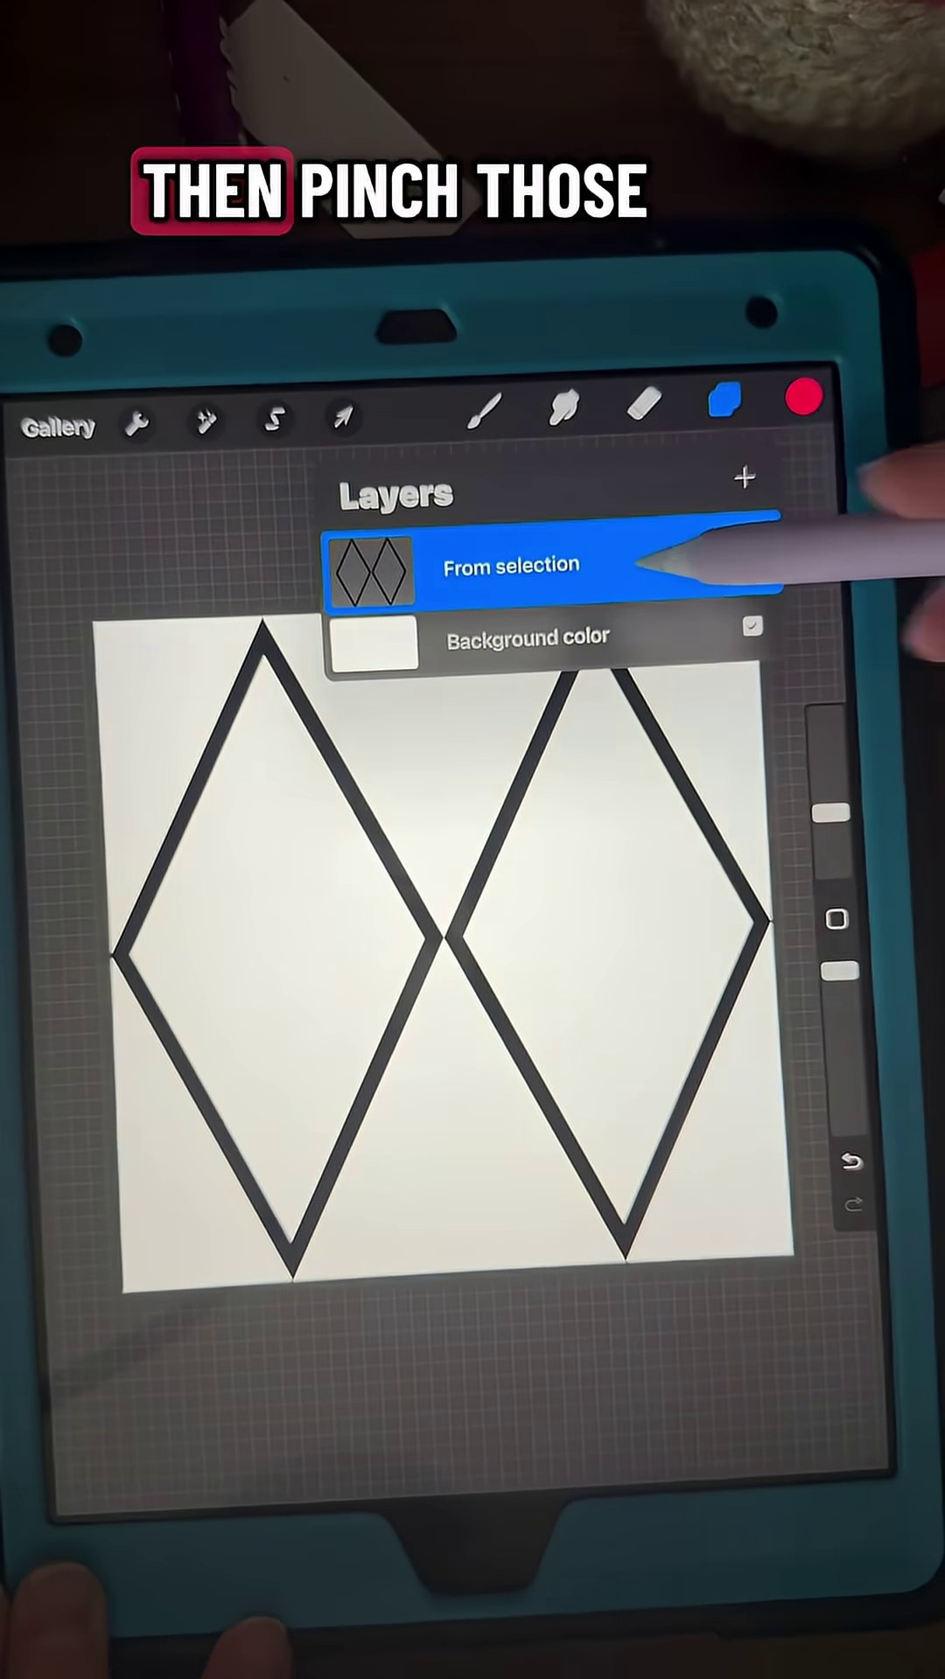
Shrink a copy of the pair into the top-left quarter and repeat it into a row of four.
{"action": "left_click", "coordinate": [624, 564]}
{"action": "left_click", "coordinate": [343, 420]}
{"action": "left_click_drag", "start_coordinate": [762, 1260], "coordinate": [439, 938]}
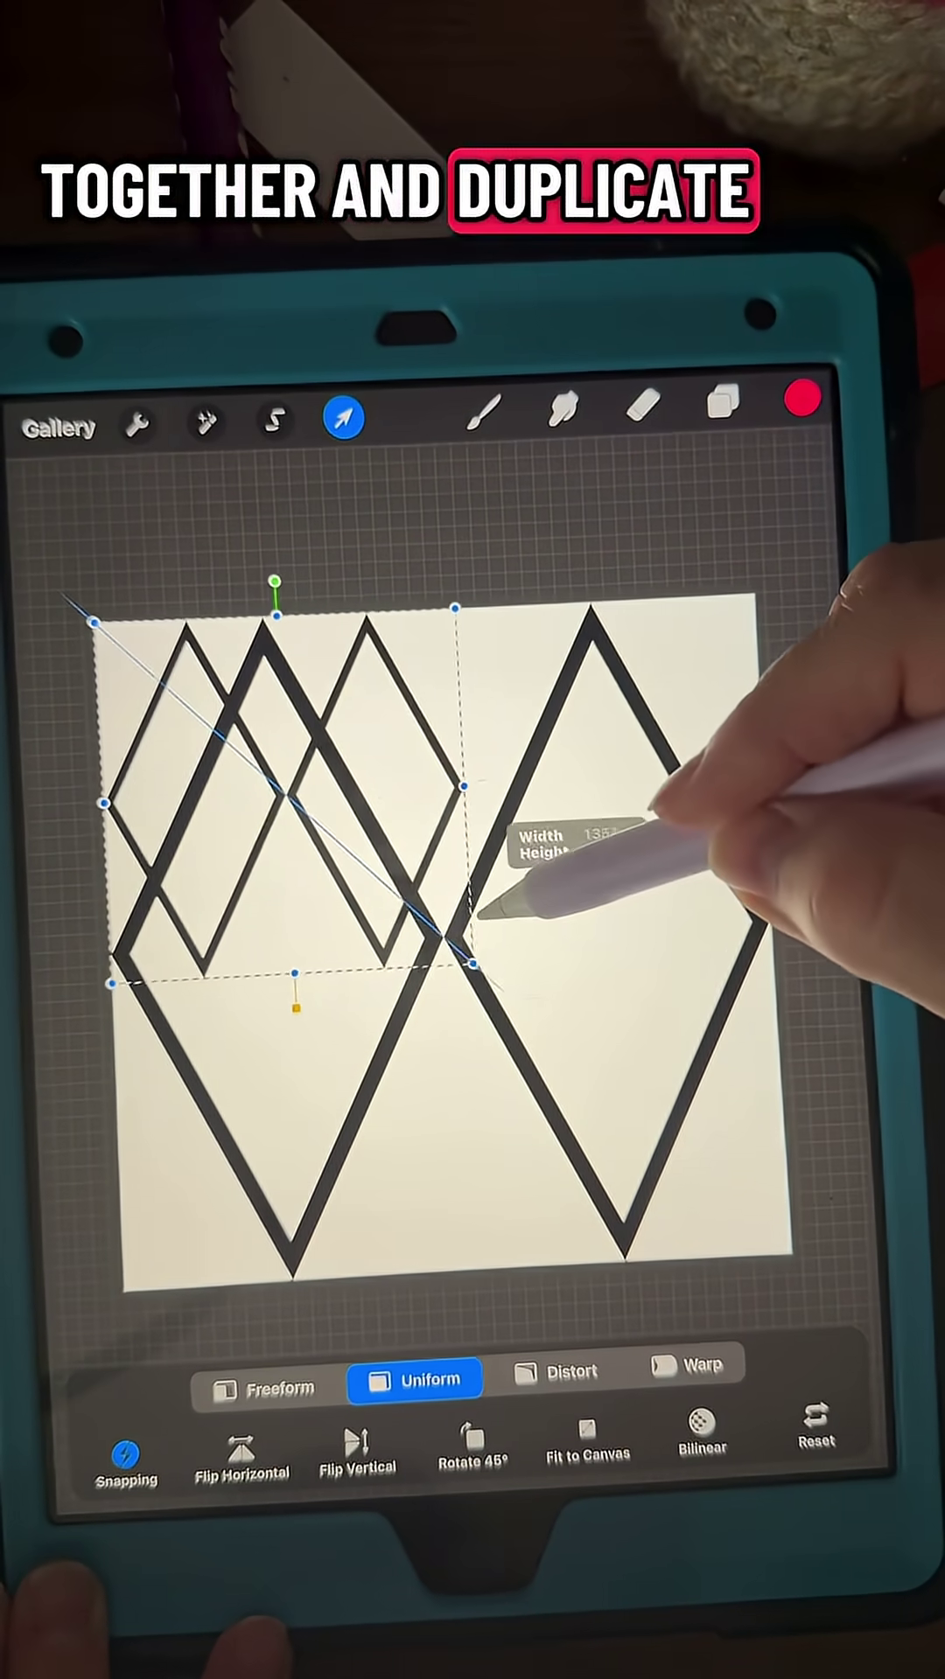
{"action": "left_click", "coordinate": [726, 407]}
{"action": "left_click_drag", "start_coordinate": [708, 565], "coordinate": [525, 564]}
{"action": "left_click", "coordinate": [344, 421]}
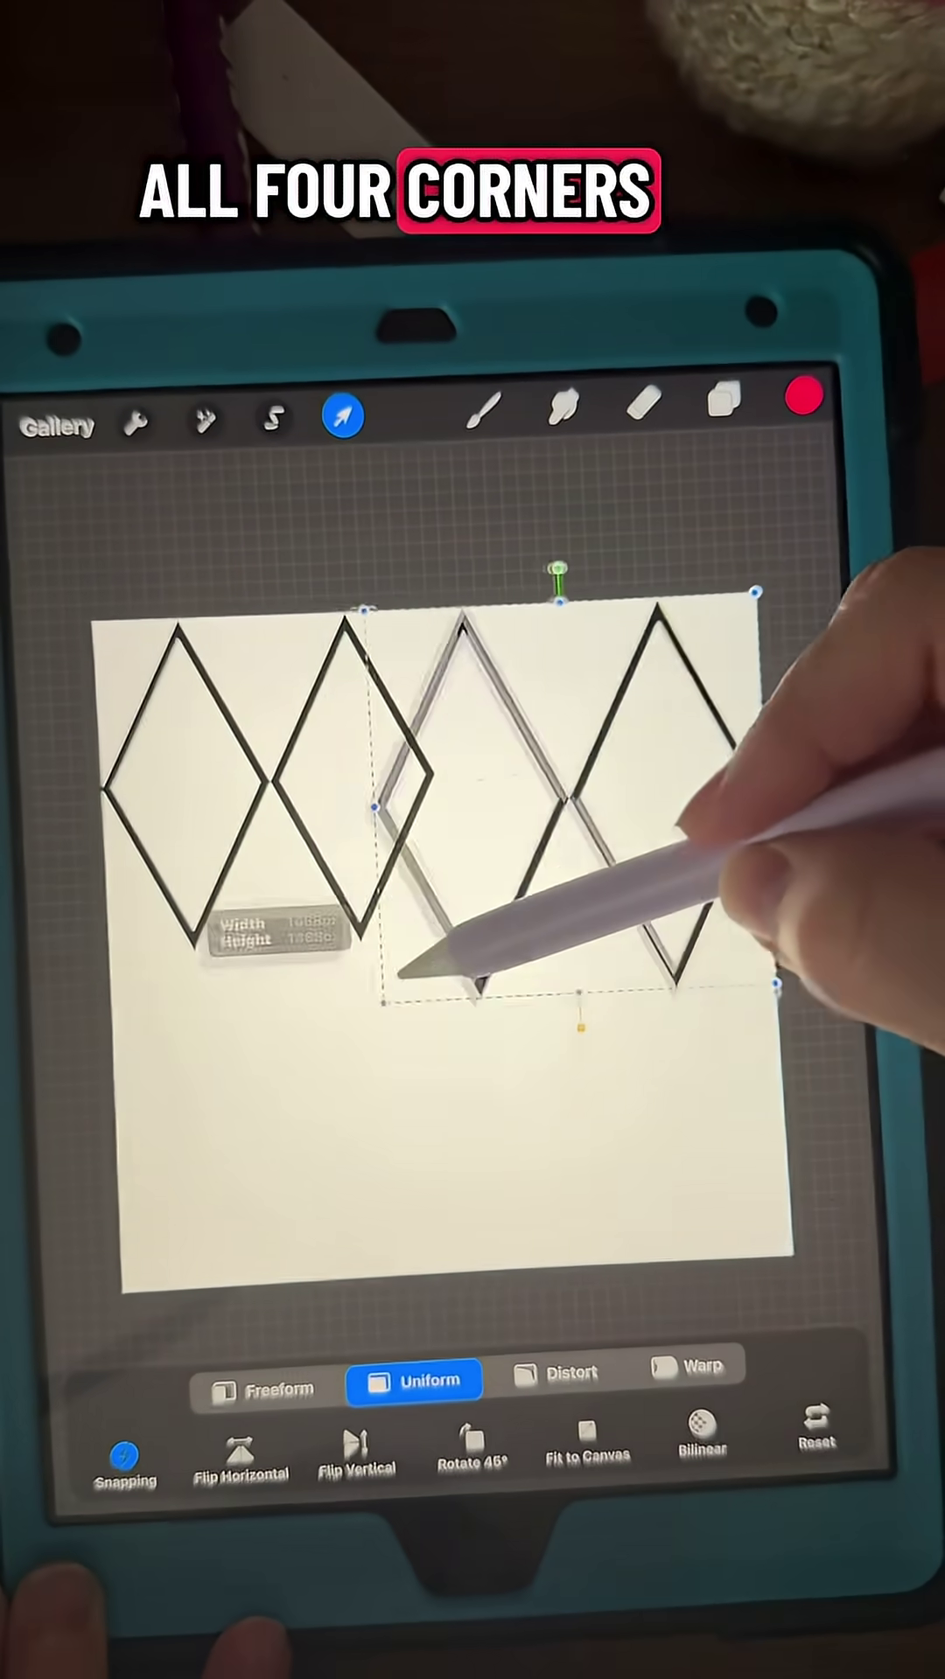
{"action": "left_click_drag", "start_coordinate": [760, 1260], "coordinate": [446, 935]}
Duplicate the row into the bottom half and merge both rows into one layer.
{"action": "left_click", "coordinate": [726, 406]}
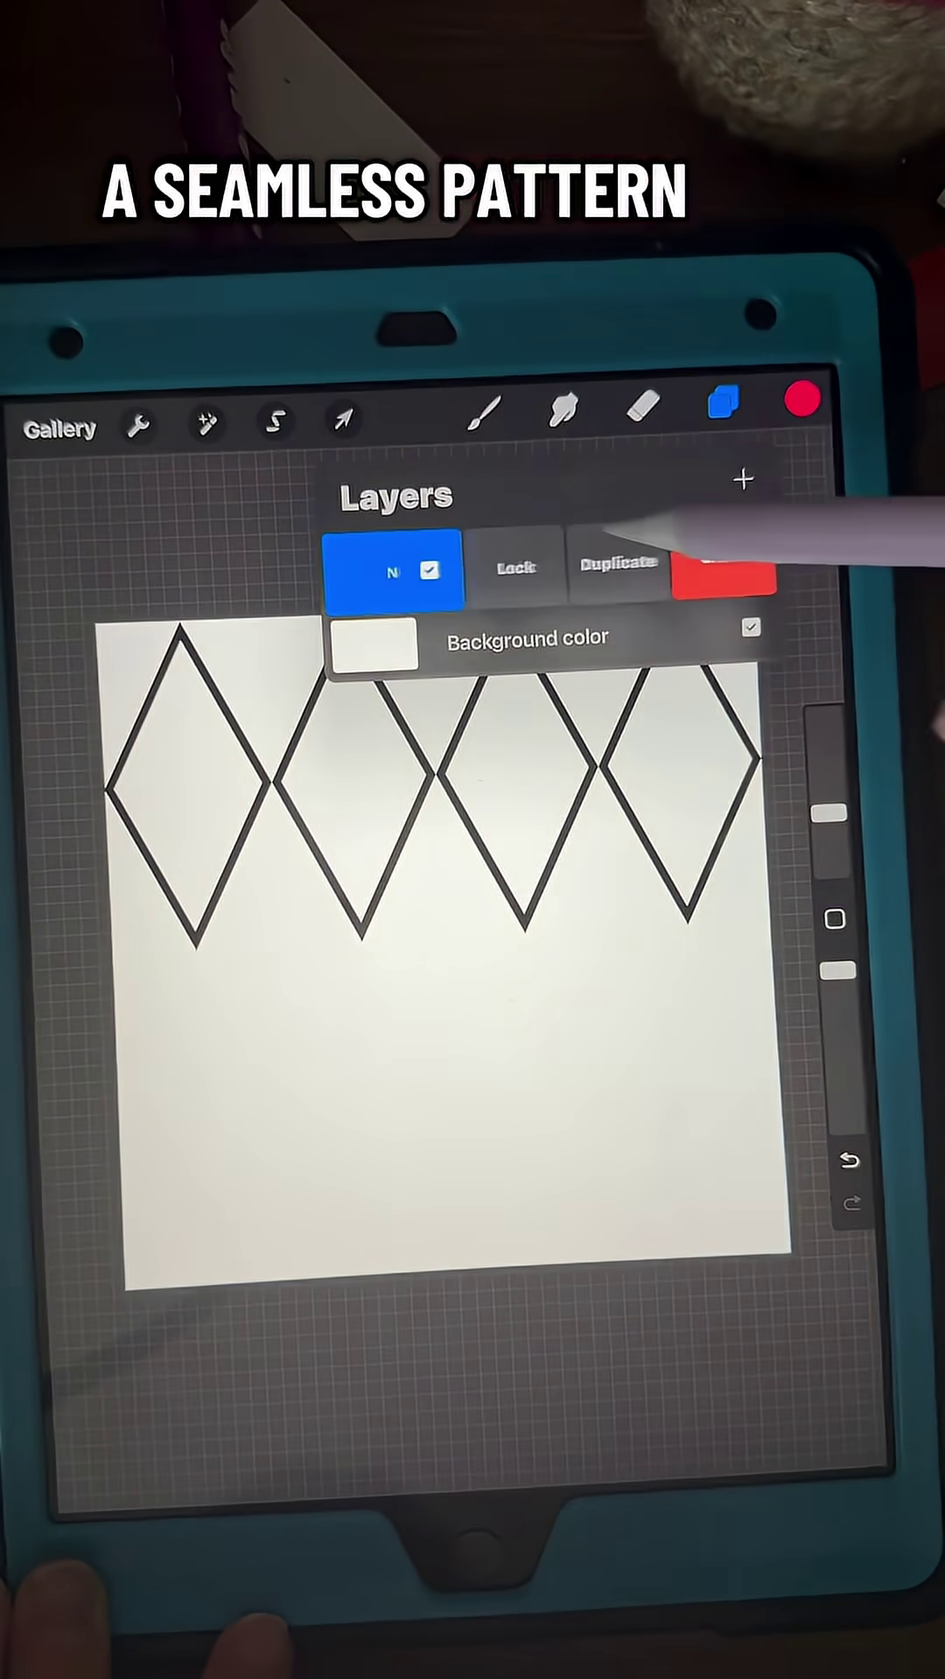
{"action": "left_click", "coordinate": [618, 565]}
{"action": "left_click", "coordinate": [344, 420]}
{"action": "left_click_drag", "start_coordinate": [434, 774], "coordinate": [591, 1037]}
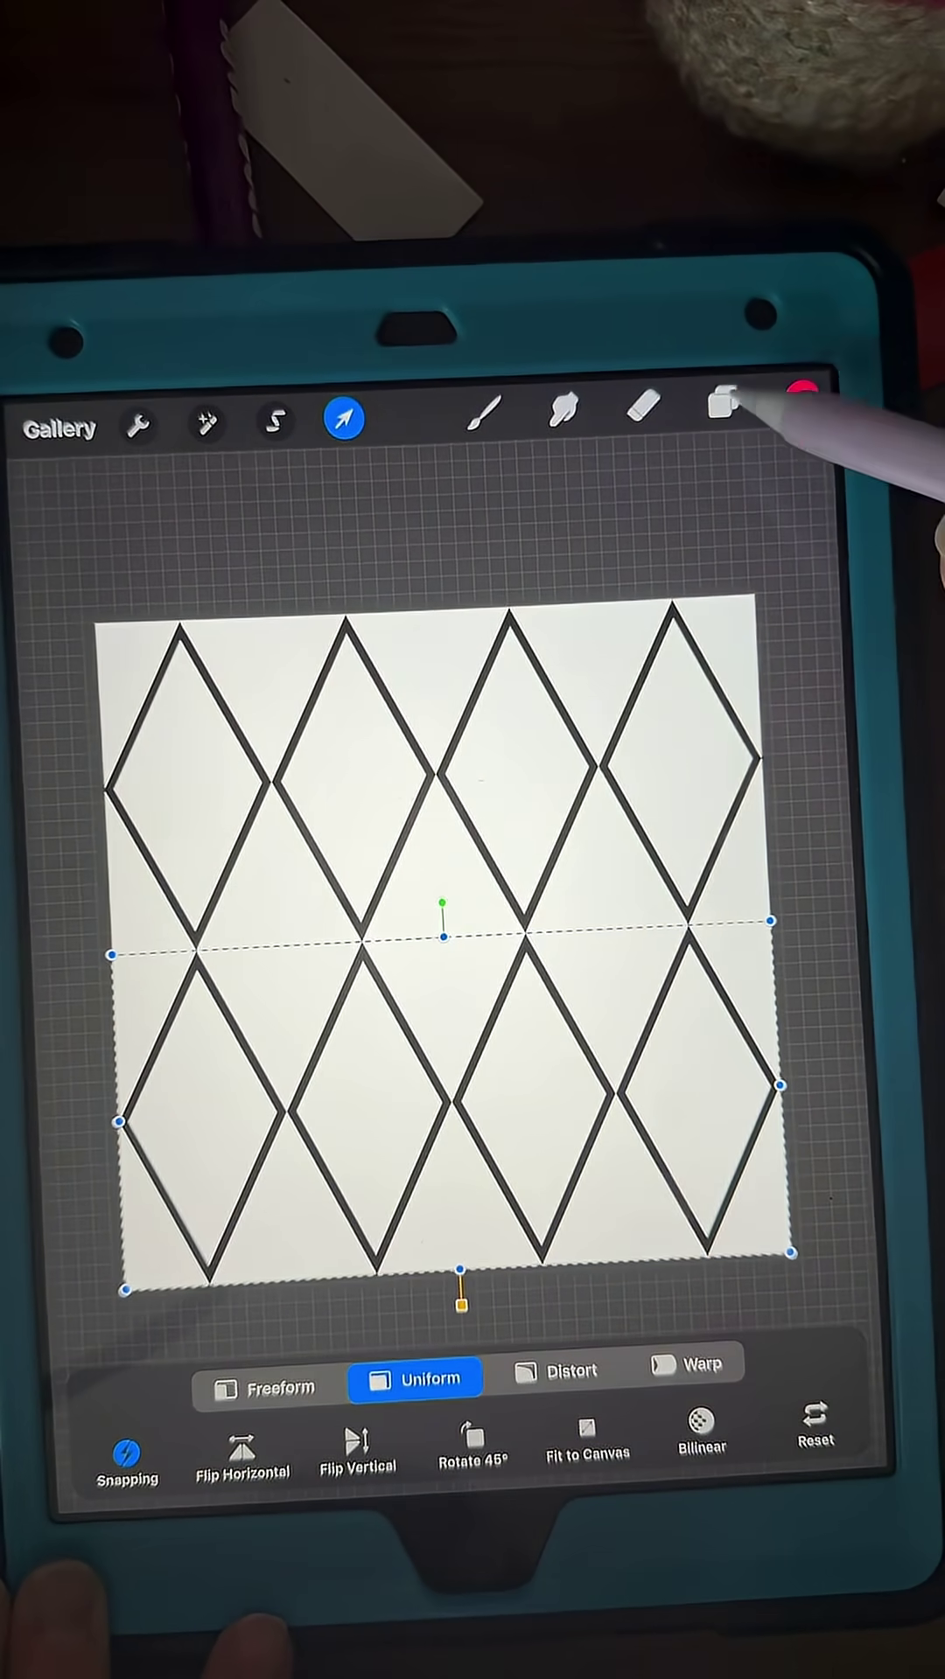
{"action": "left_click", "coordinate": [725, 406]}
{"action": "left_click_drag", "start_coordinate": [551, 565], "coordinate": [552, 644]}
Make the lattice the reference layer and add an empty layer beneath it.
{"action": "left_click", "coordinate": [726, 408]}
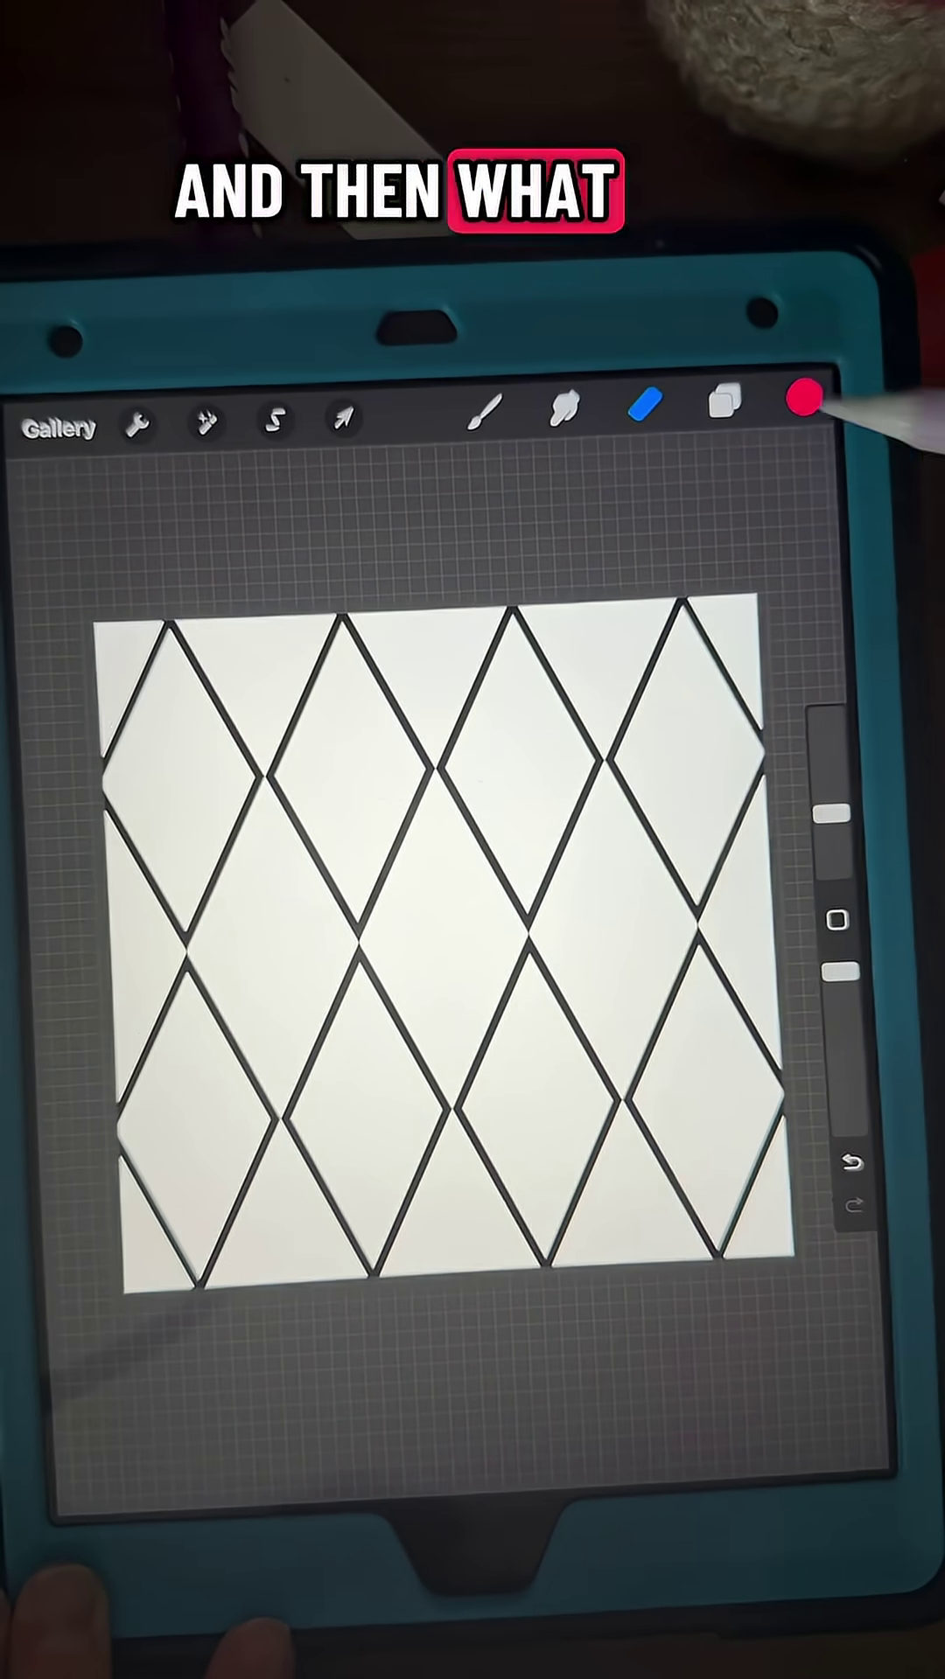
{"action": "left_click", "coordinate": [551, 564]}
{"action": "left_click", "coordinate": [244, 800]}
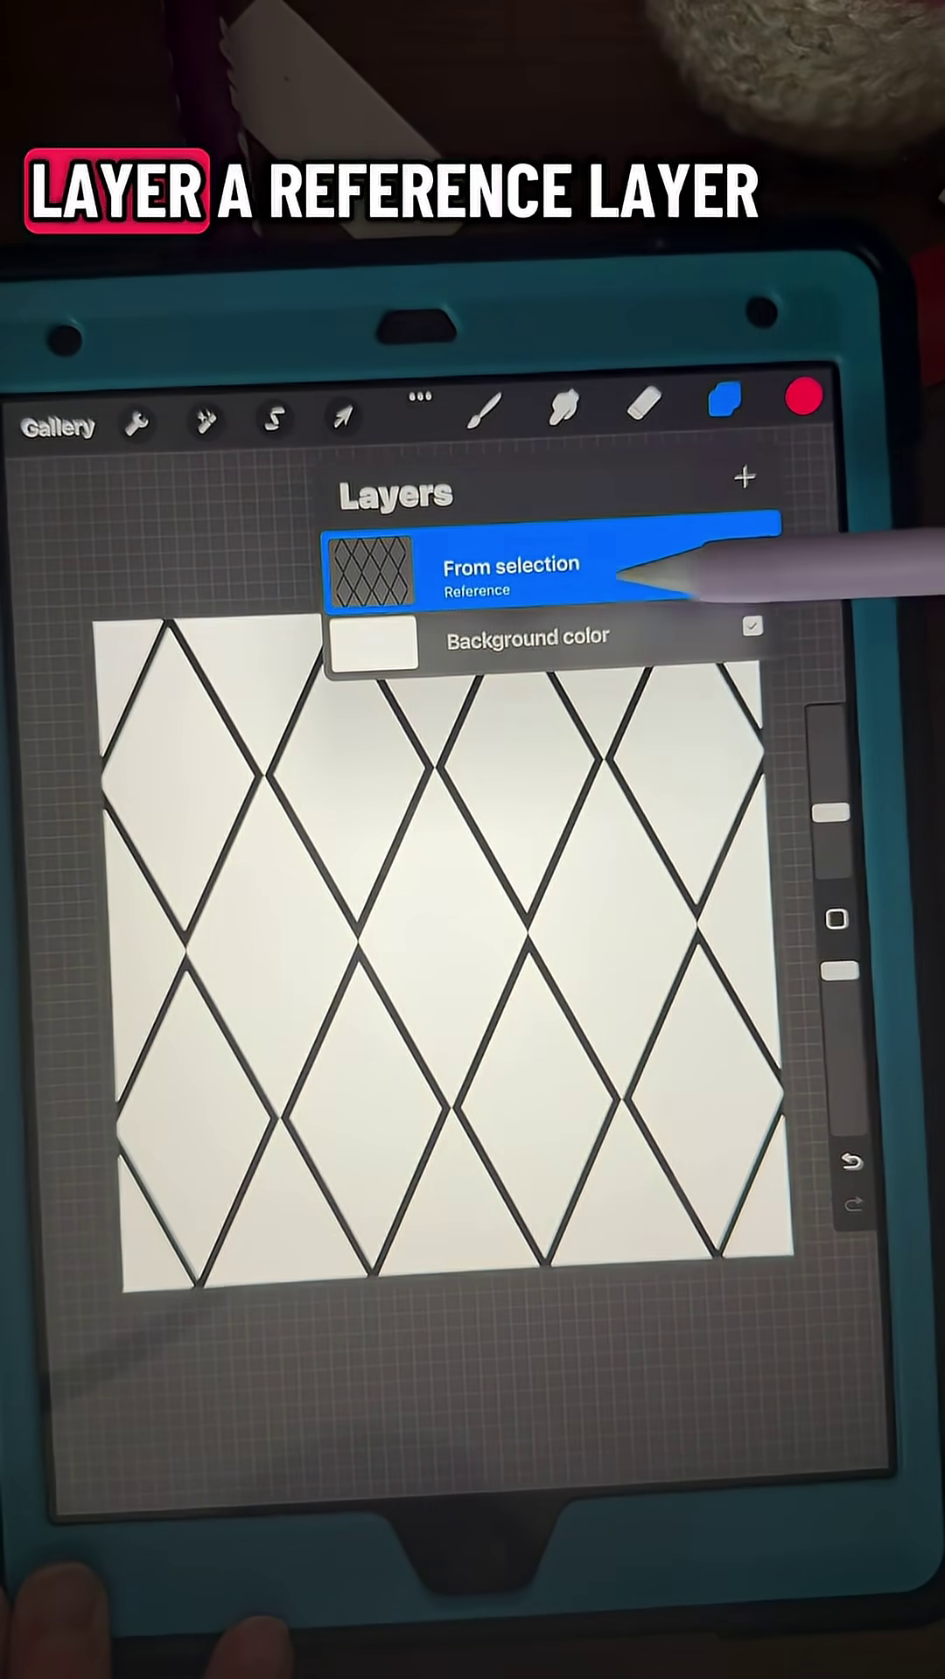
{"action": "left_click", "coordinate": [742, 483]}
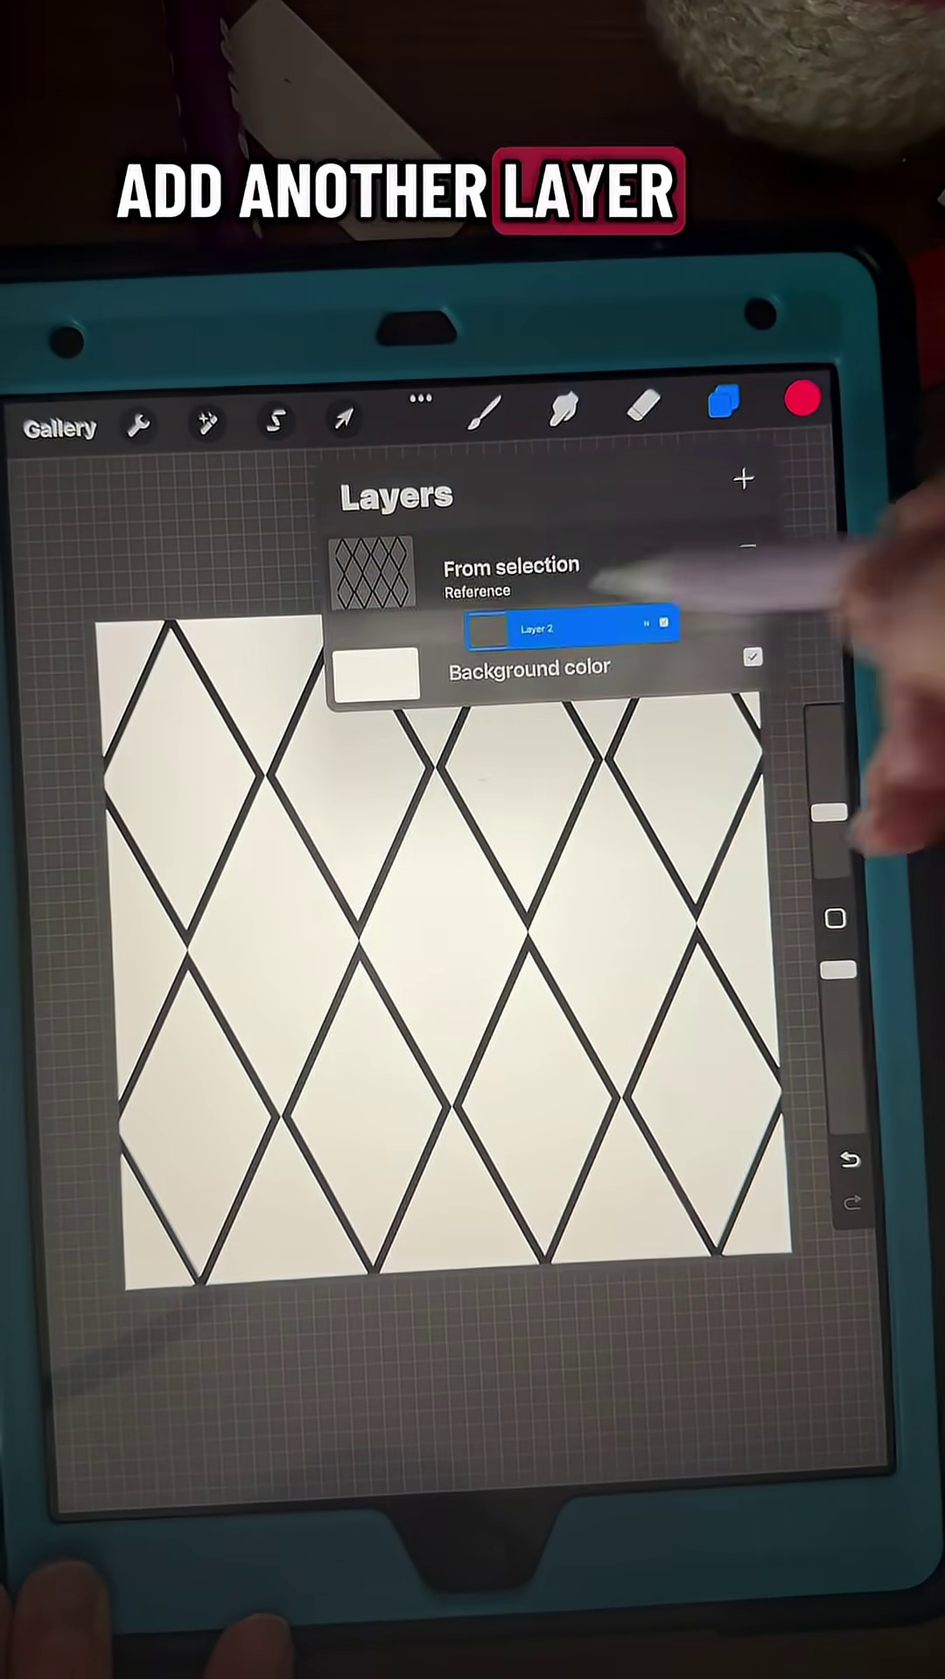
{"action": "left_click_drag", "start_coordinate": [570, 629], "coordinate": [564, 656]}
{"action": "left_click", "coordinate": [726, 407]}
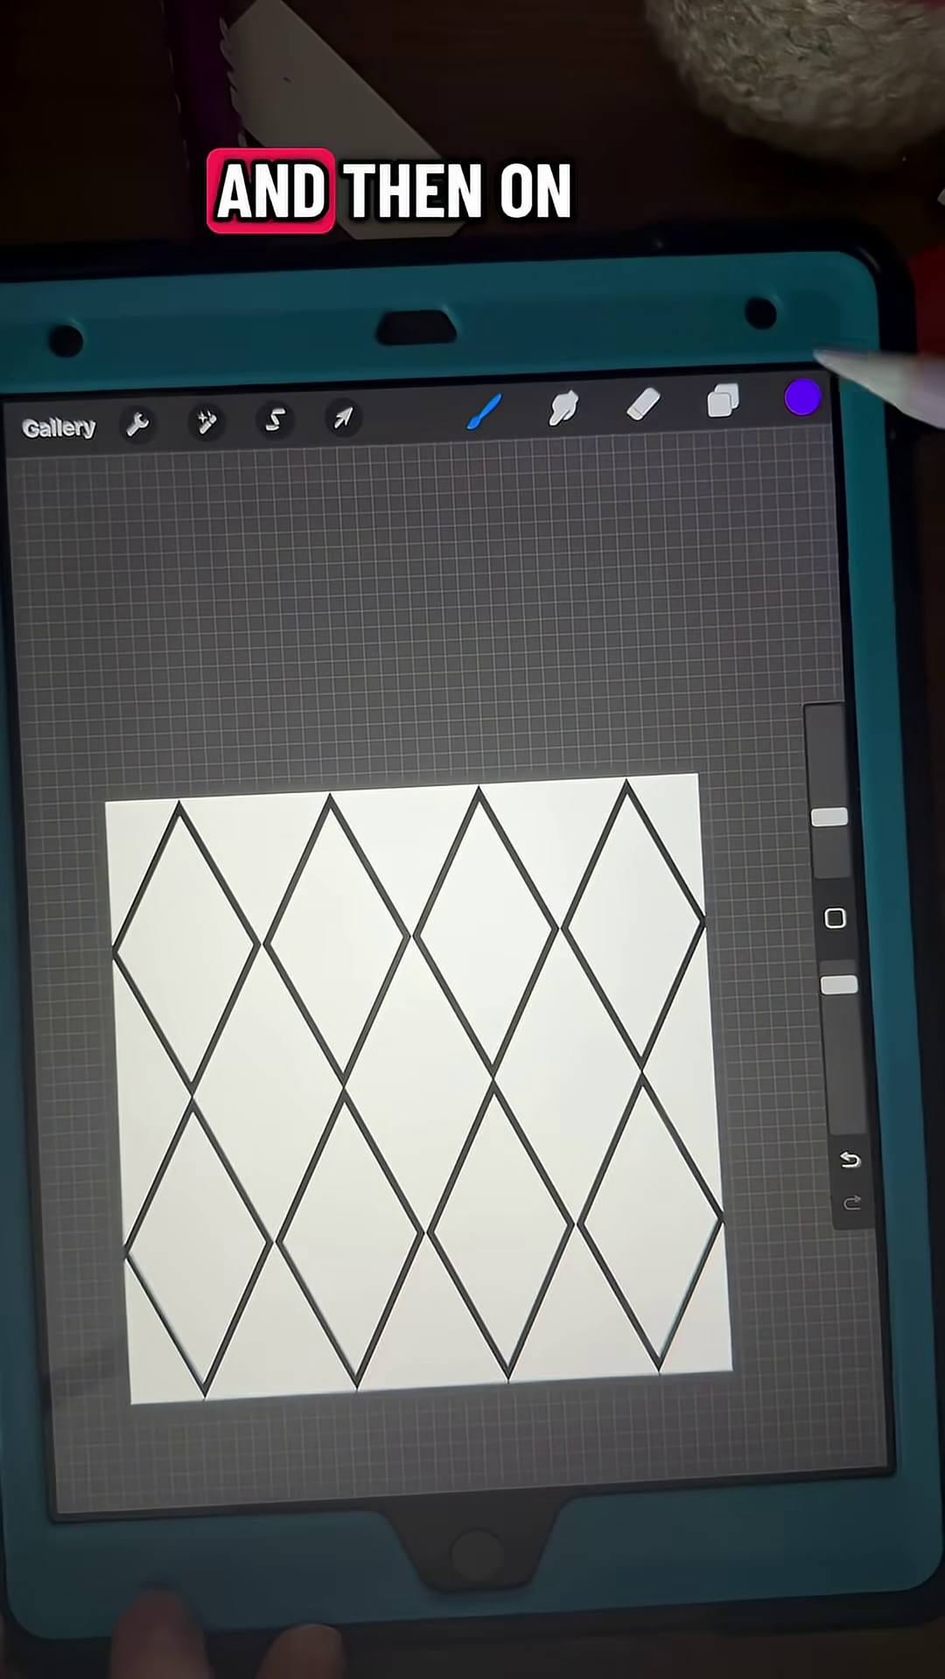
Using the compact colour picker, fill the top-left diamond red and the next two orange.
{"action": "left_click", "coordinate": [803, 407]}
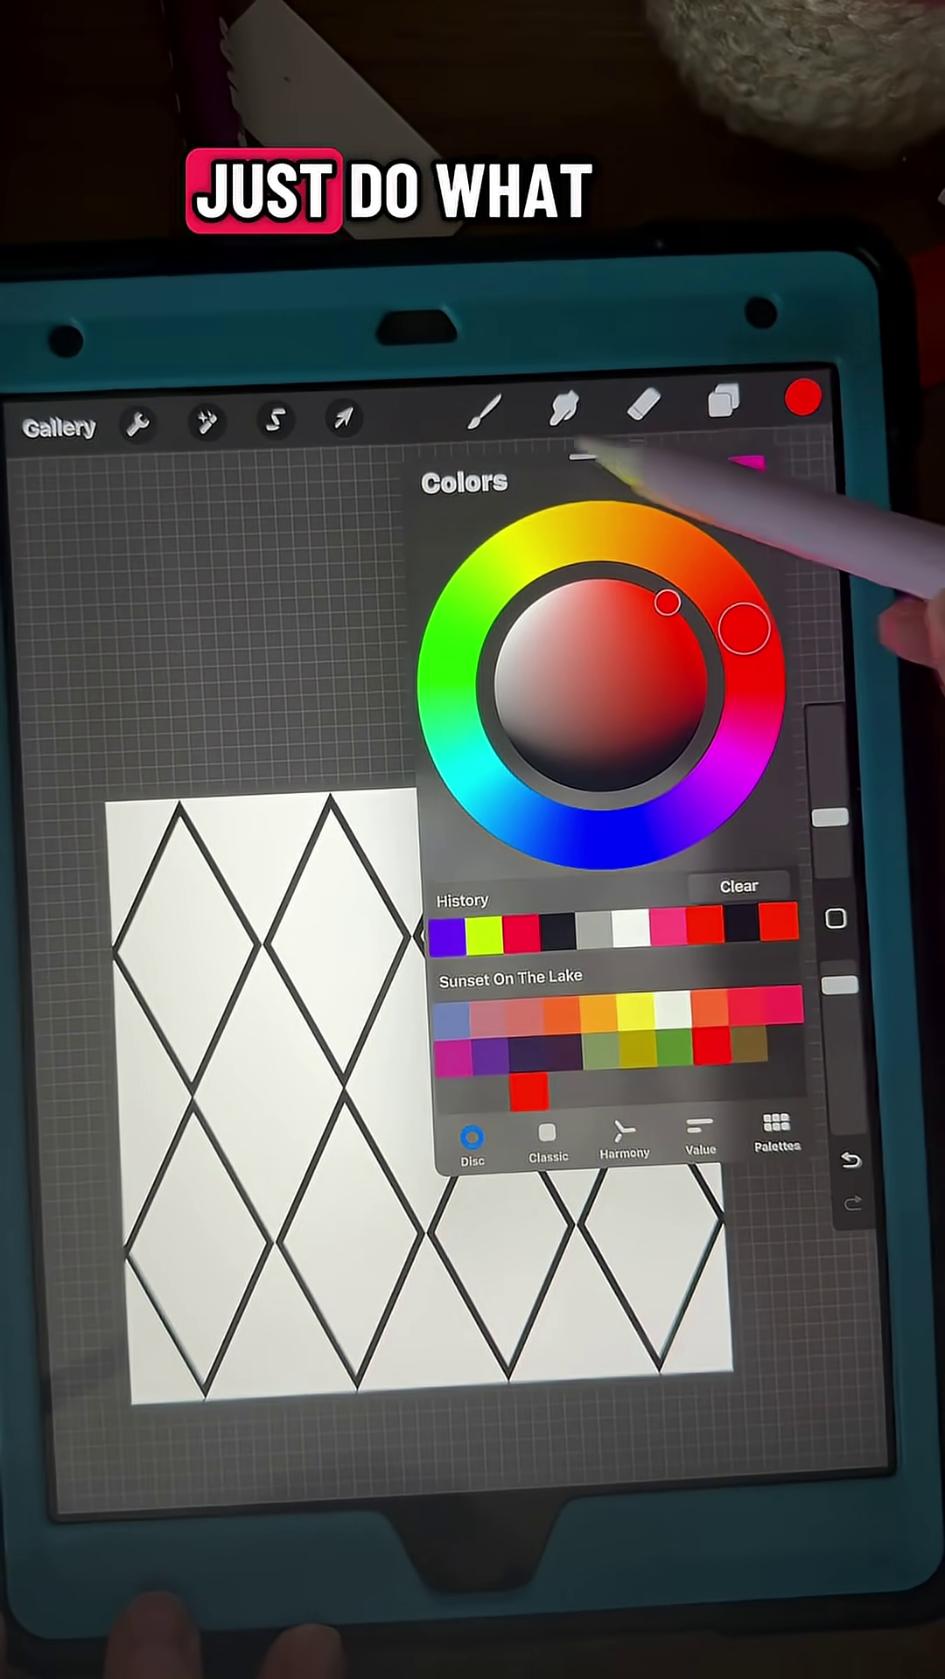
{"action": "left_click_drag", "start_coordinate": [591, 457], "coordinate": [627, 473]}
{"action": "left_click_drag", "start_coordinate": [804, 400], "coordinate": [184, 918]}
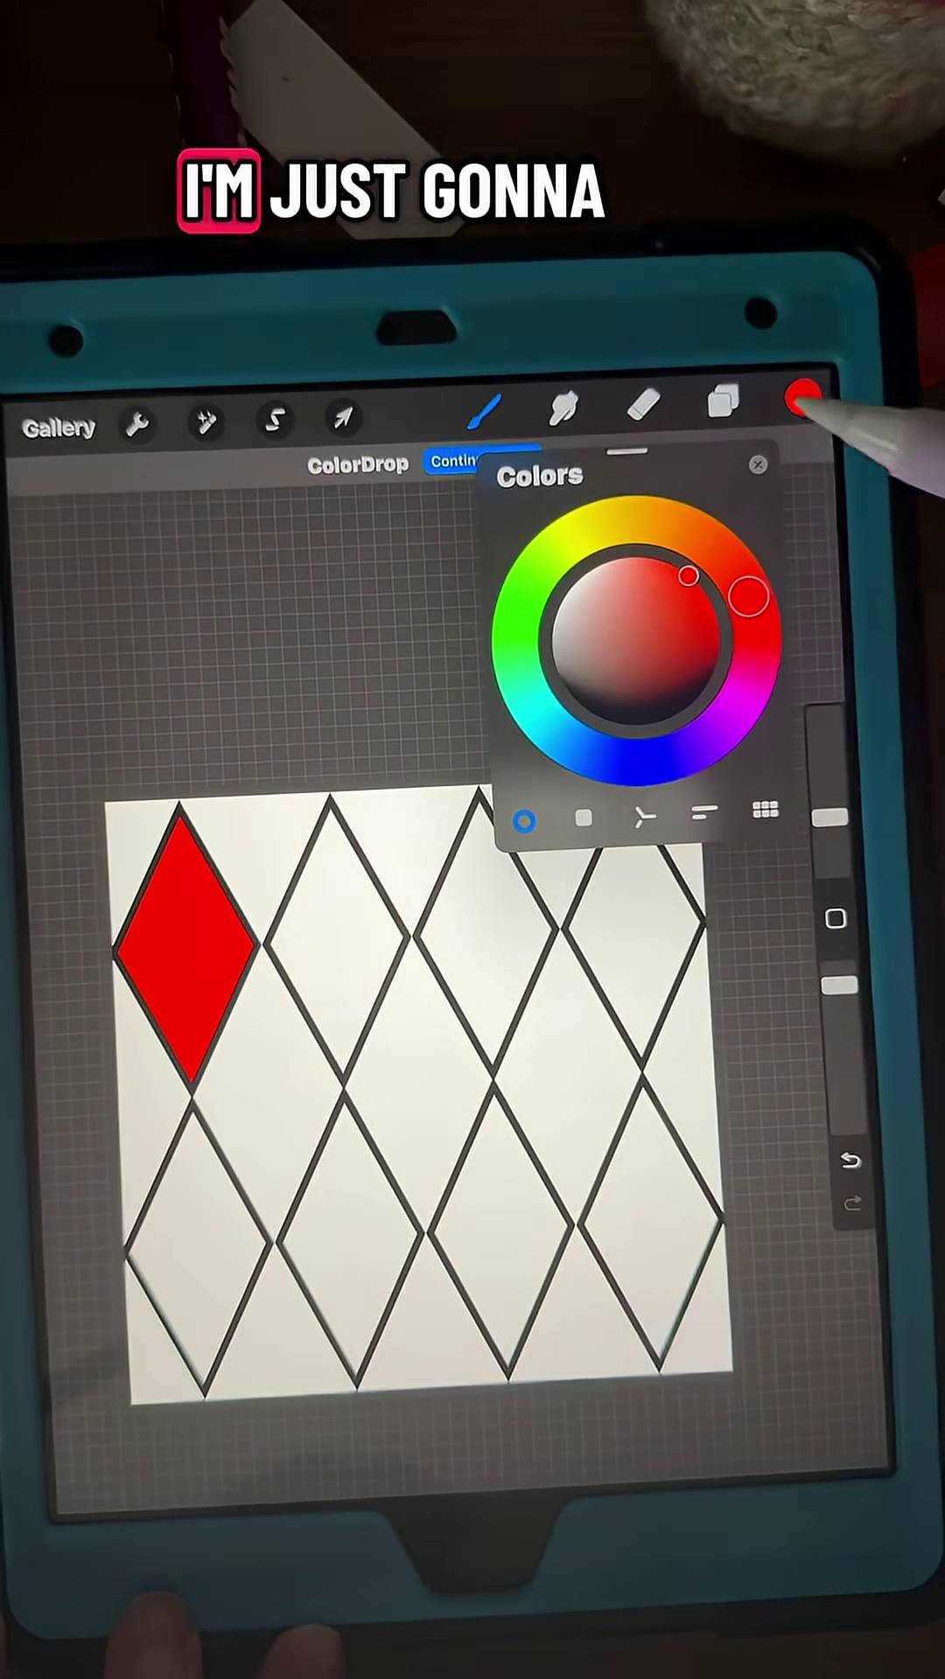
{"action": "left_click", "coordinate": [335, 938]}
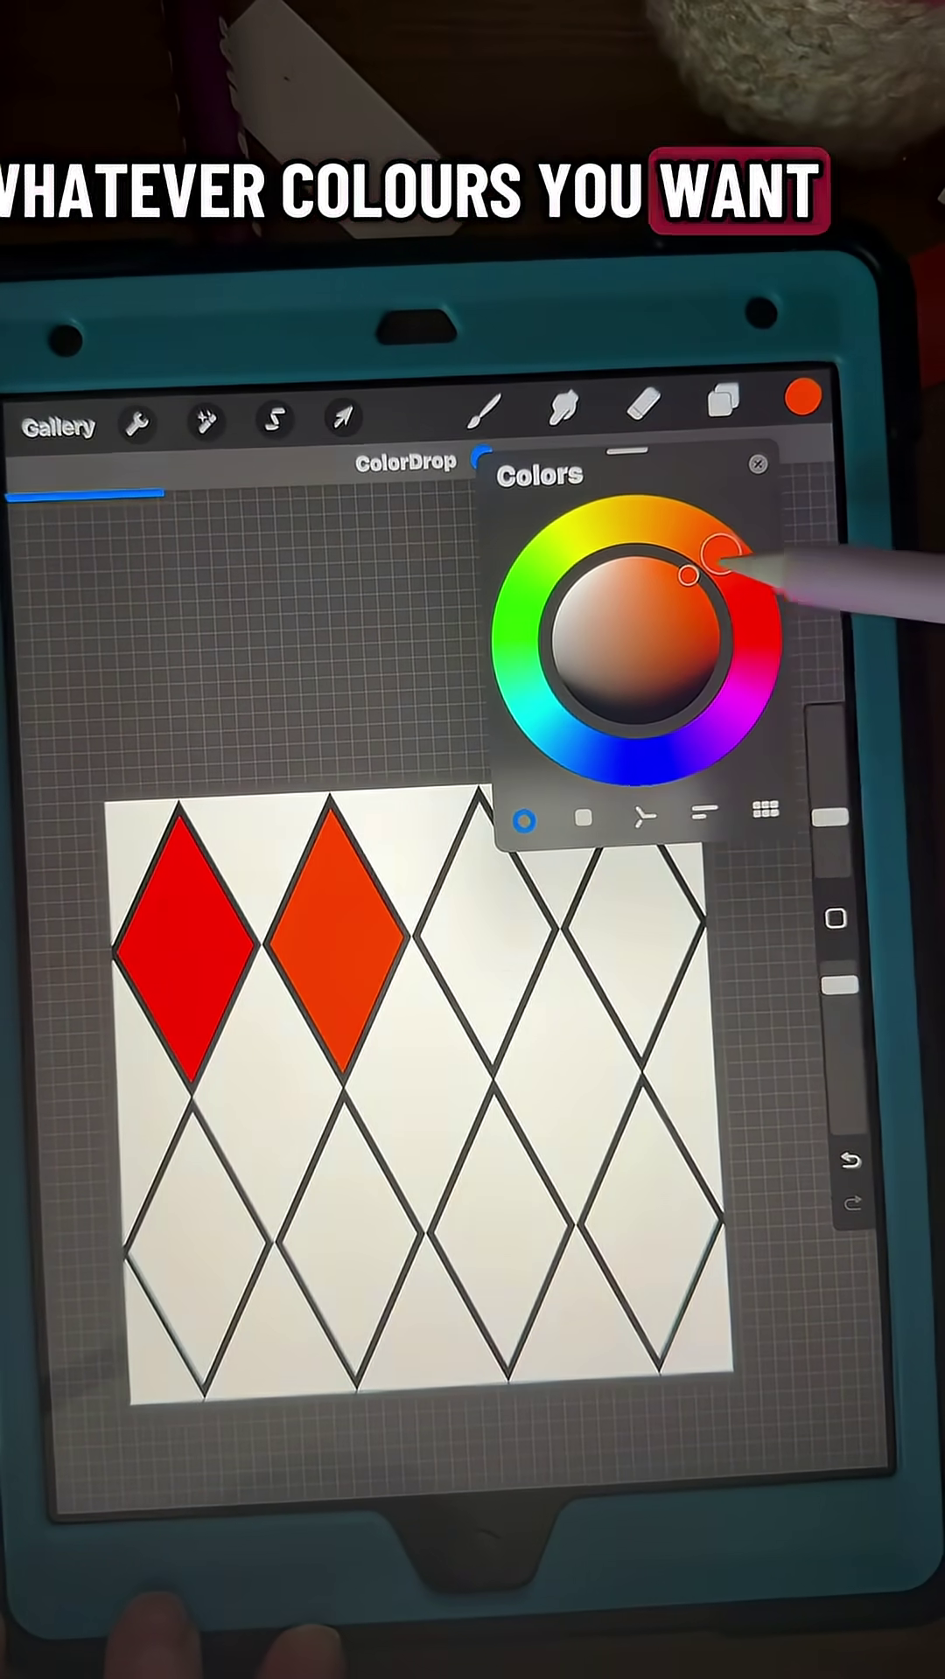
{"action": "left_click", "coordinate": [708, 538]}
{"action": "left_click", "coordinate": [484, 919]}
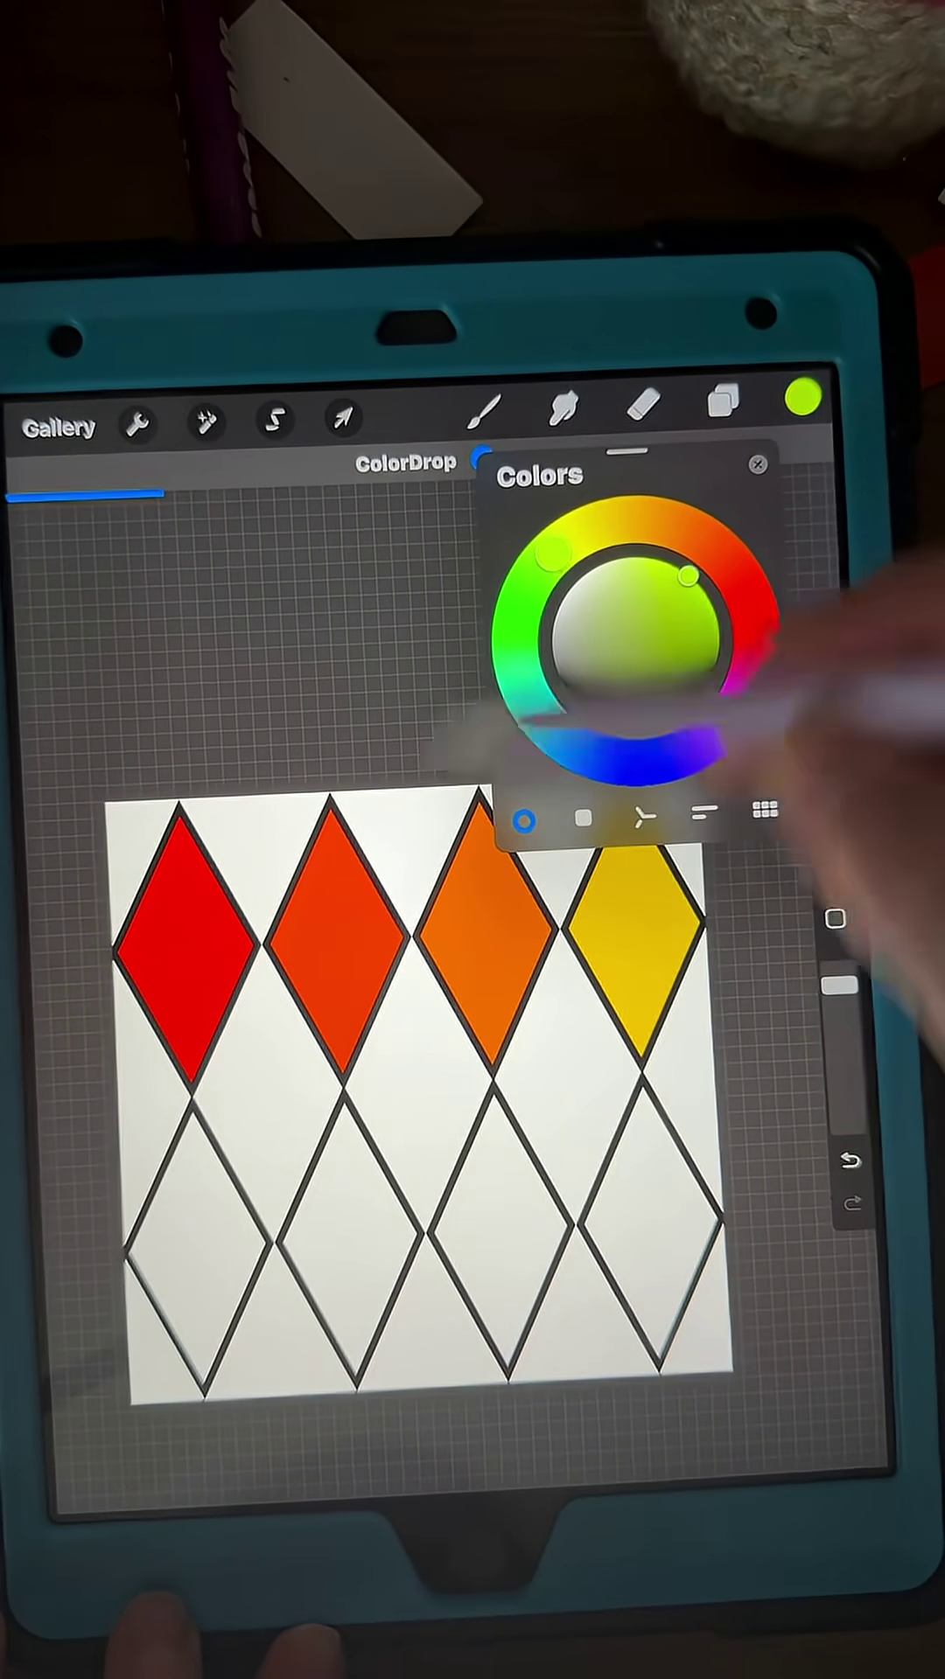
Fill a second-row diamond lime green and two third-row diamonds light and dark blue.
{"action": "left_click", "coordinate": [262, 1102]}
{"action": "left_click", "coordinate": [663, 755]}
{"action": "left_click", "coordinate": [197, 1246]}
{"action": "left_click", "coordinate": [348, 1247]}
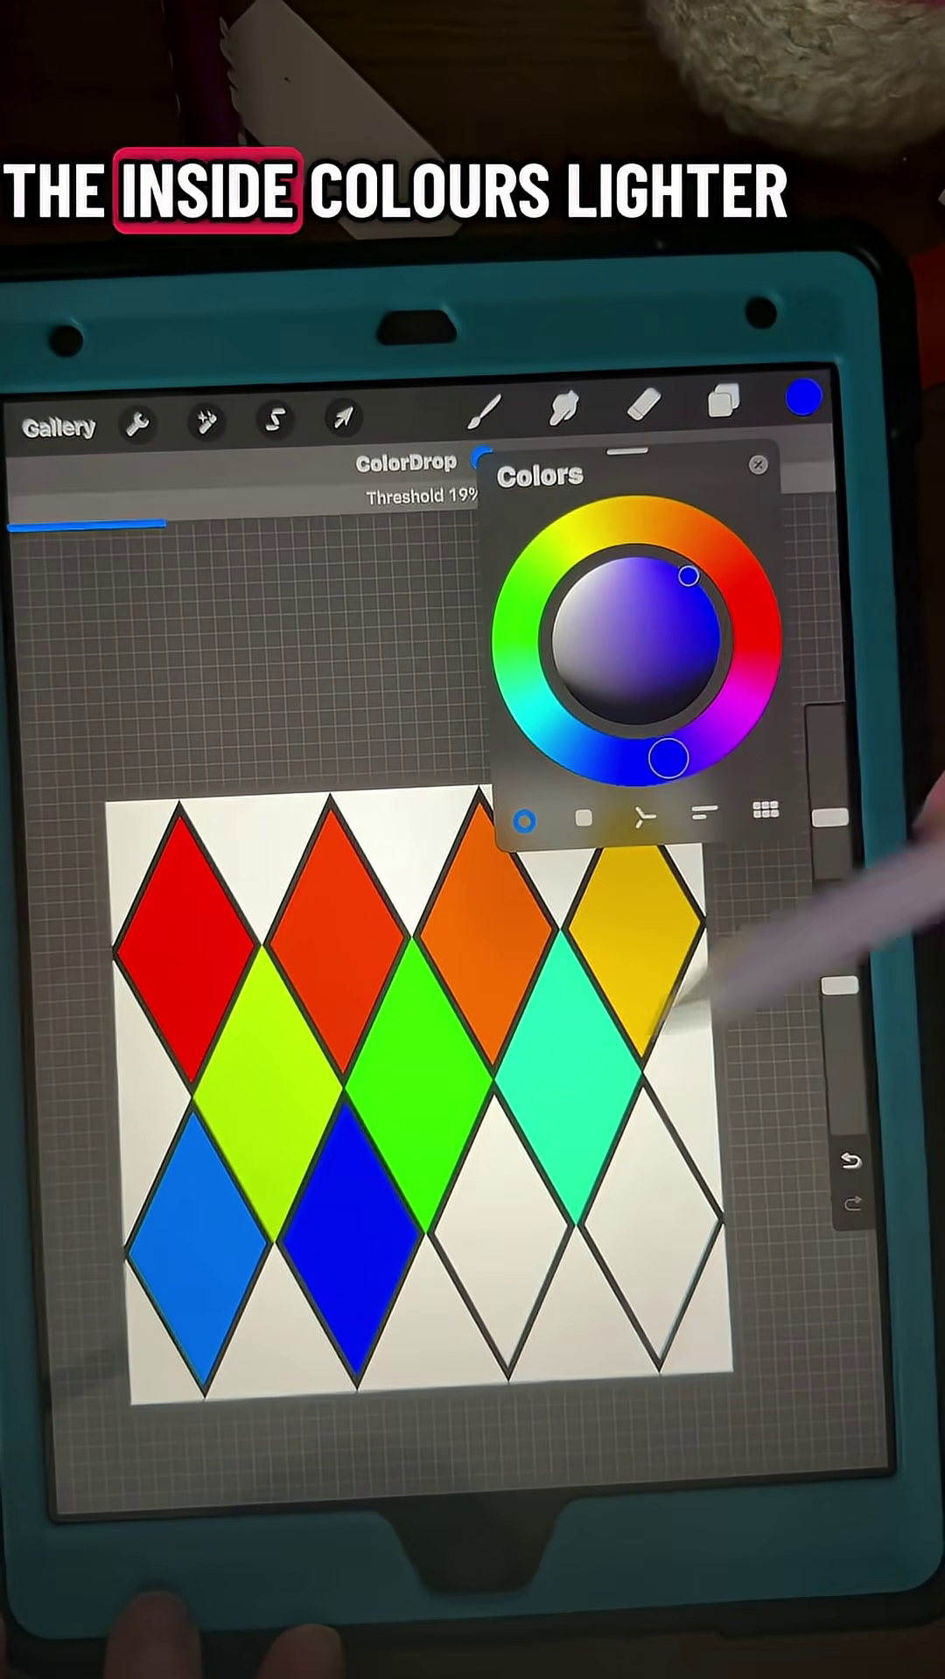